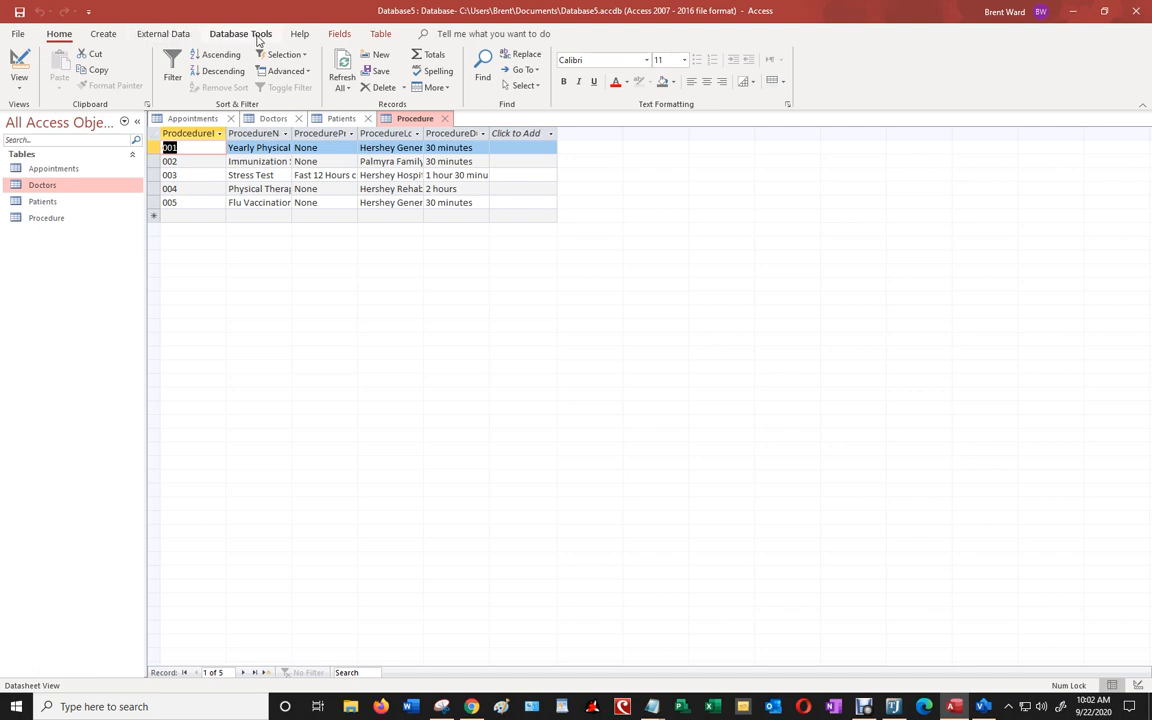
Close the Procedure, Patients, Doctors and Appointments tables and open the database's relationships layout
left_click(260, 37)
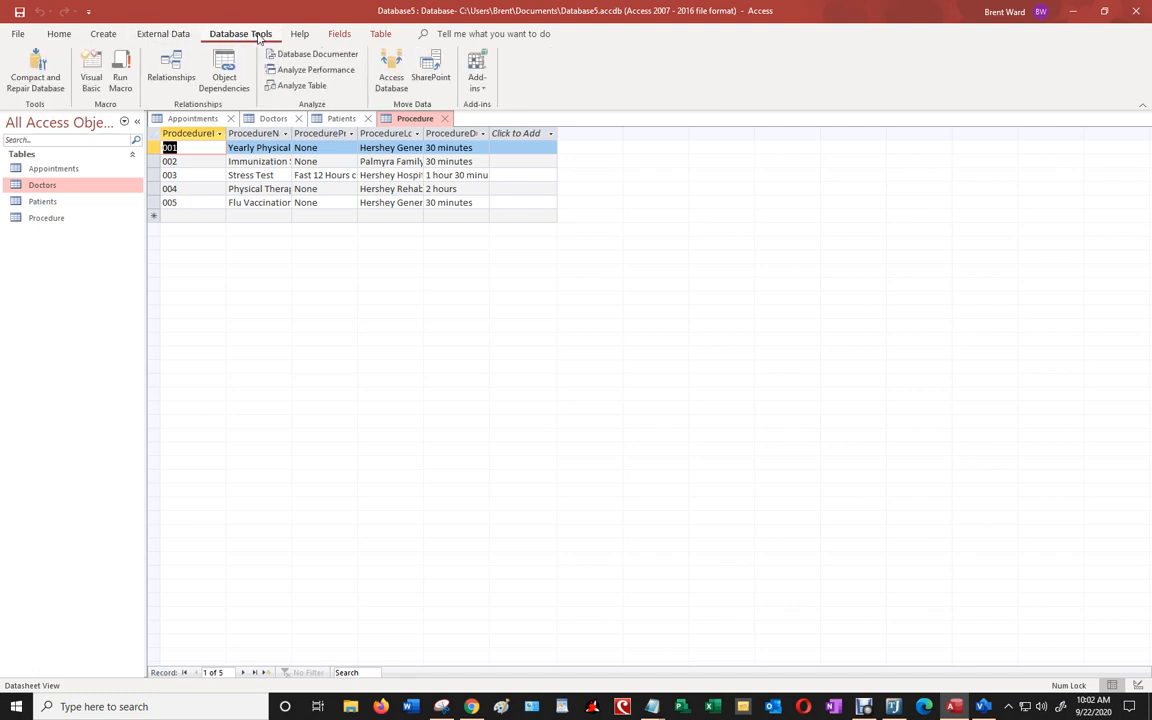
left_click(445, 119)
left_click(368, 118)
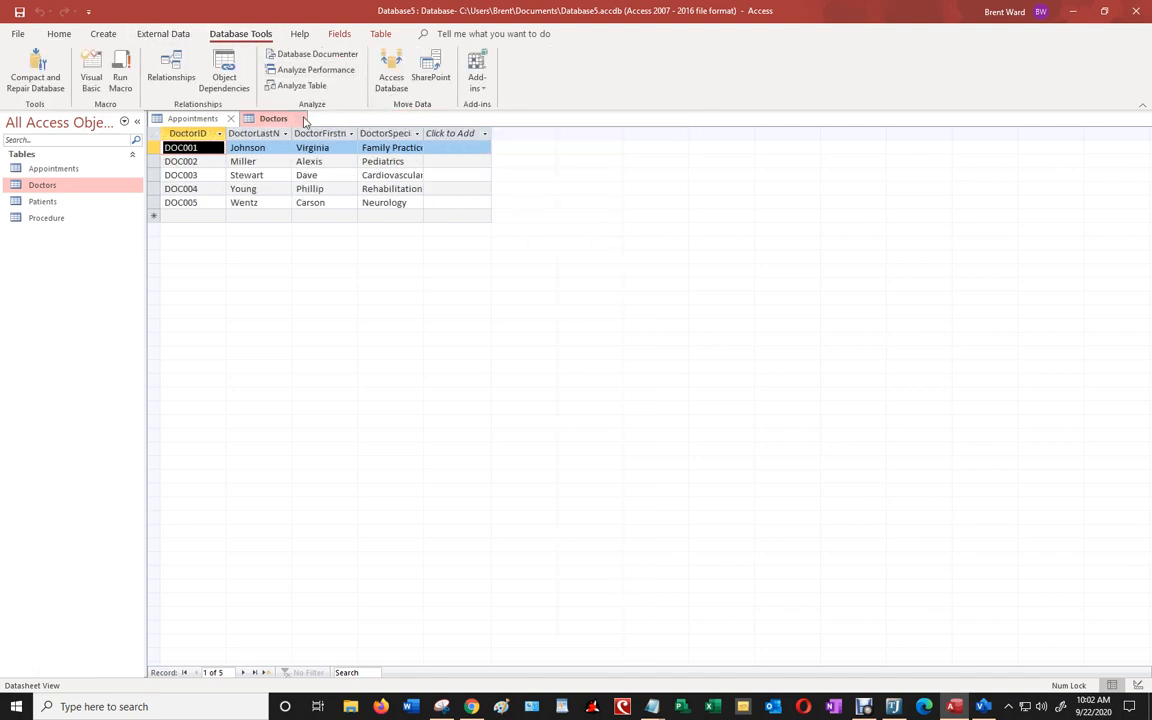
left_click(296, 118)
left_click(231, 119)
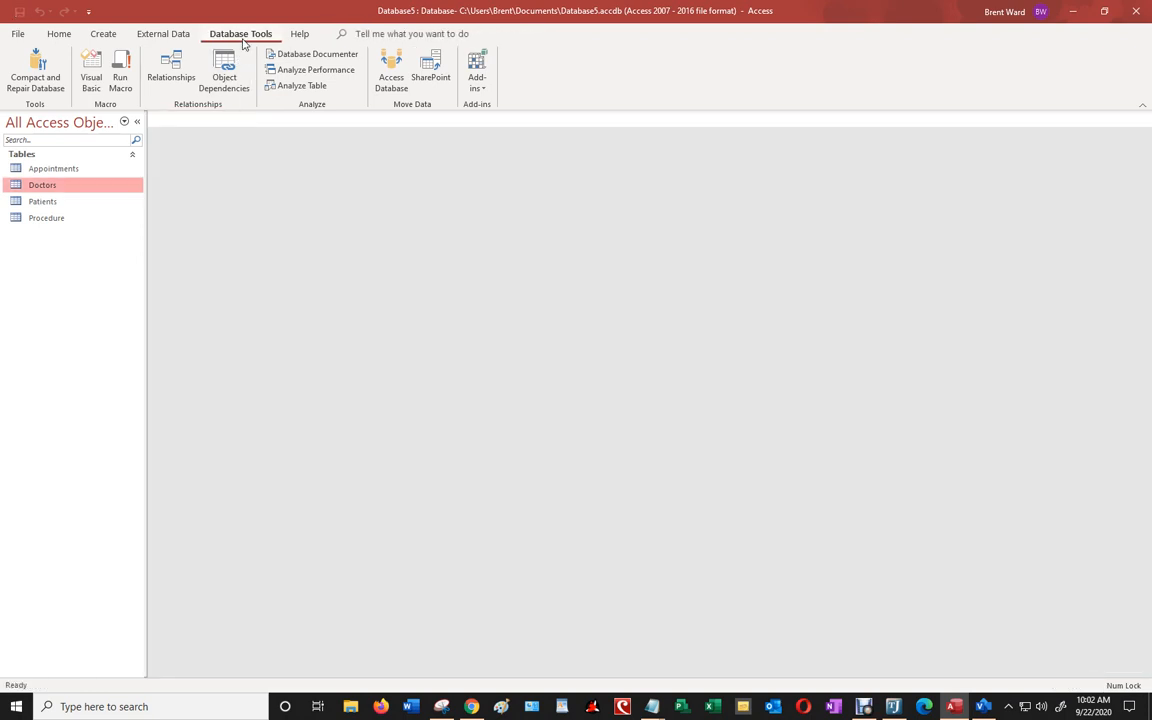
left_click(166, 68)
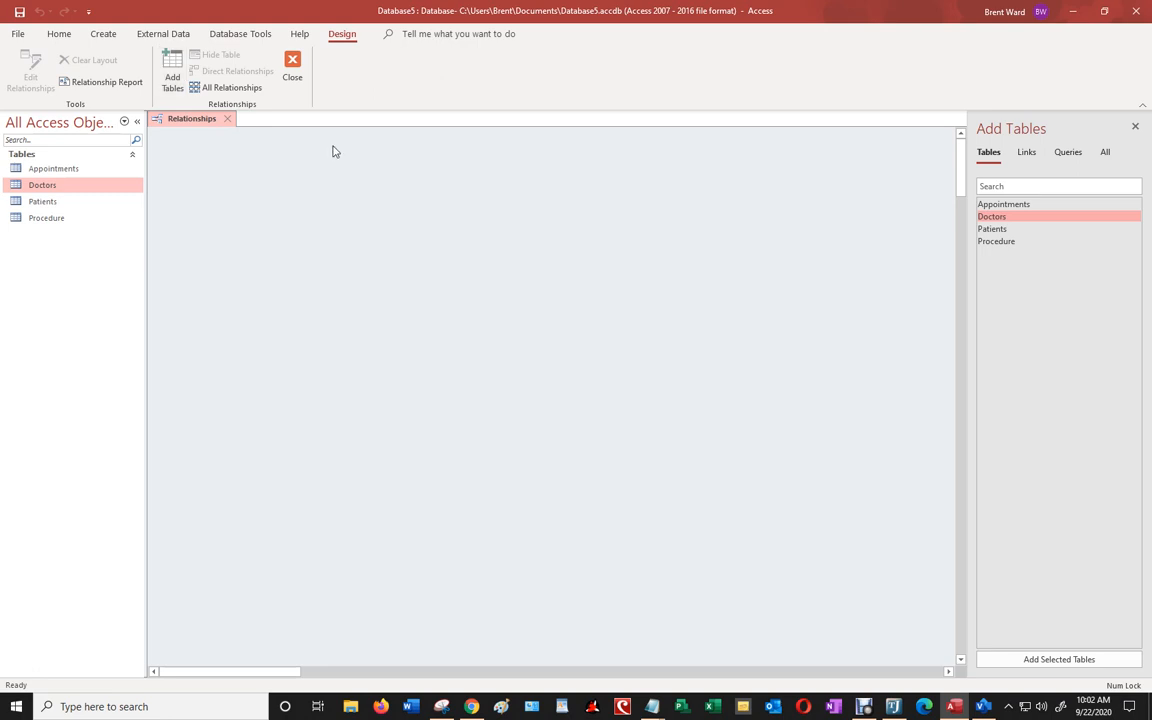
Add the Appointments, Doctors, Patients and Procedure tables to the relationships layout
double_click(995, 205)
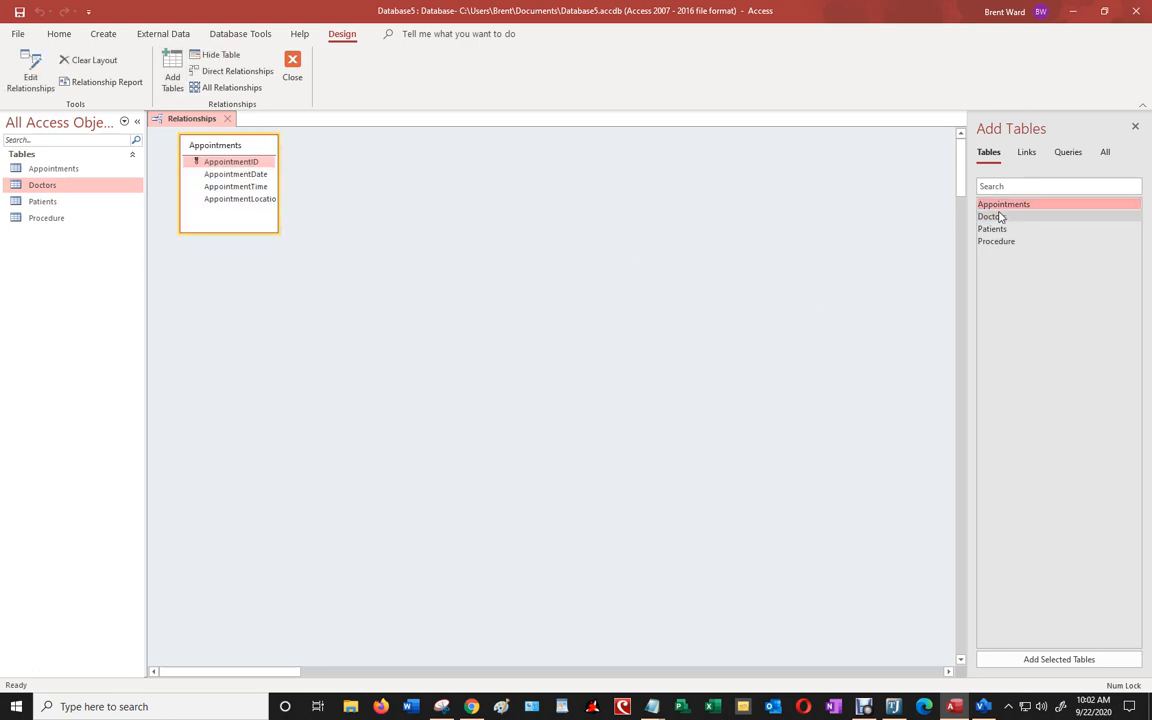
double_click(995, 217)
double_click(993, 229)
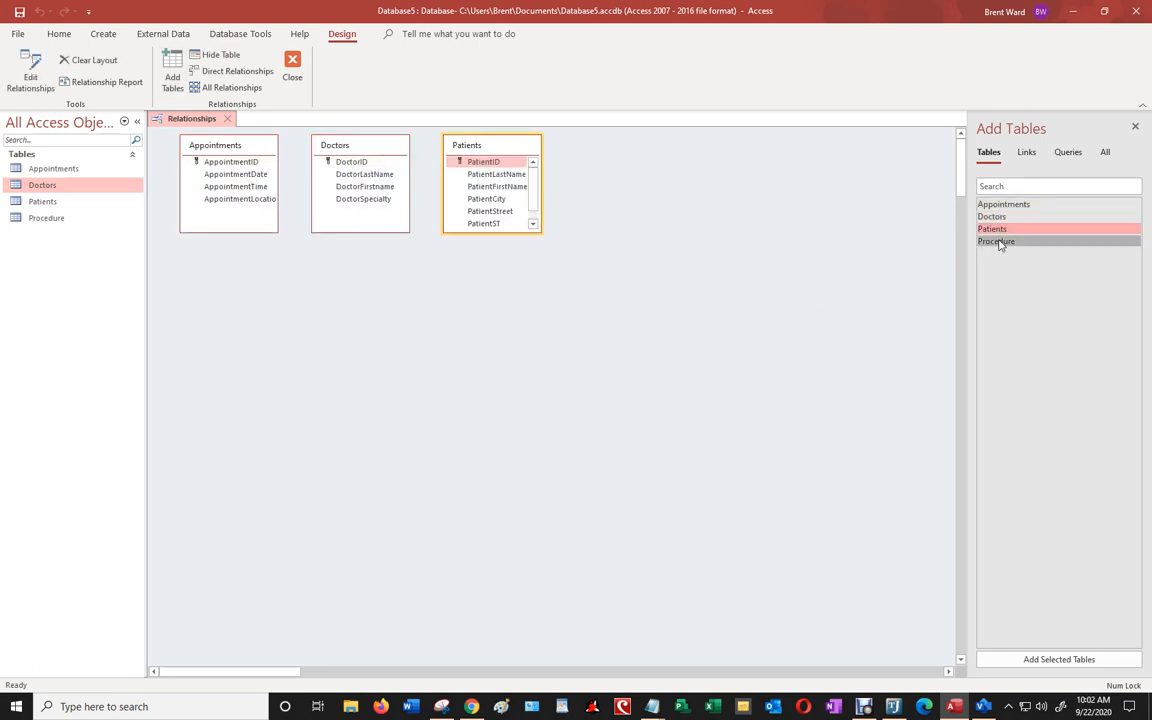
double_click(997, 242)
Spread out the tables, with Procedure lower down, Appointments to the right of Patients, and Doctors at the far left
left_click_drag(628, 152, 670, 325)
mouse_move(500, 150)
left_mouse_down()
mouse_move(553, 158)
mouse_move(509, 157)
left_mouse_up()
left_click_drag(232, 155, 756, 225)
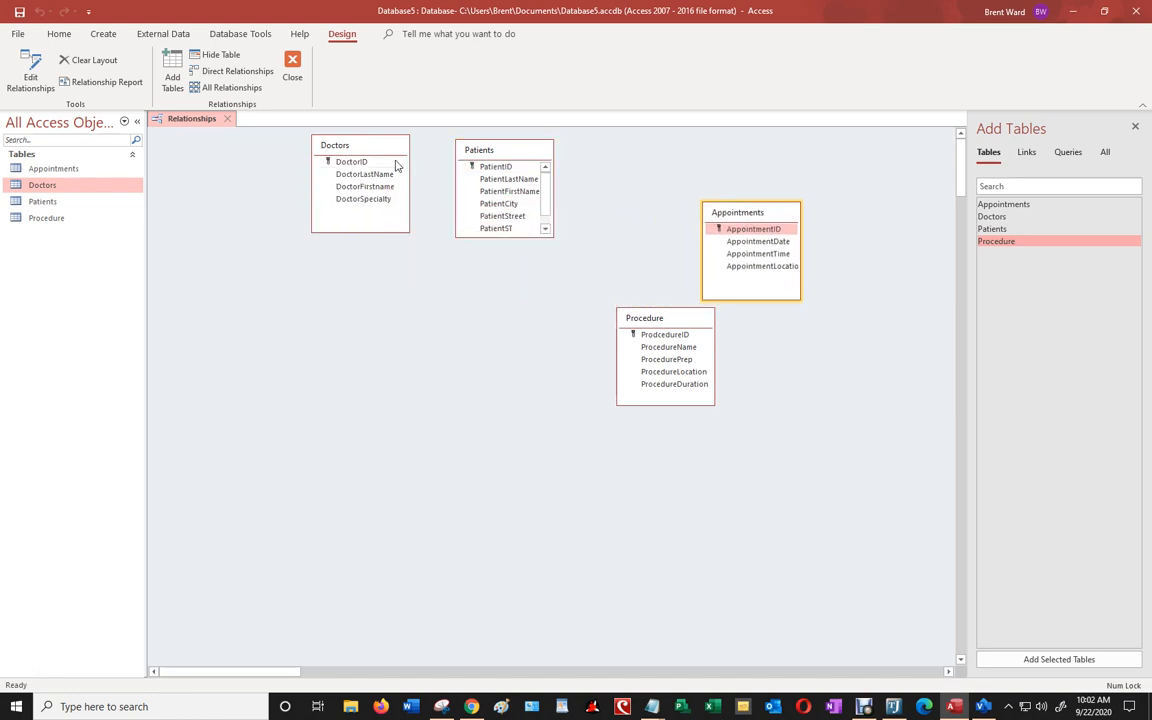
left_click_drag(378, 155, 253, 167)
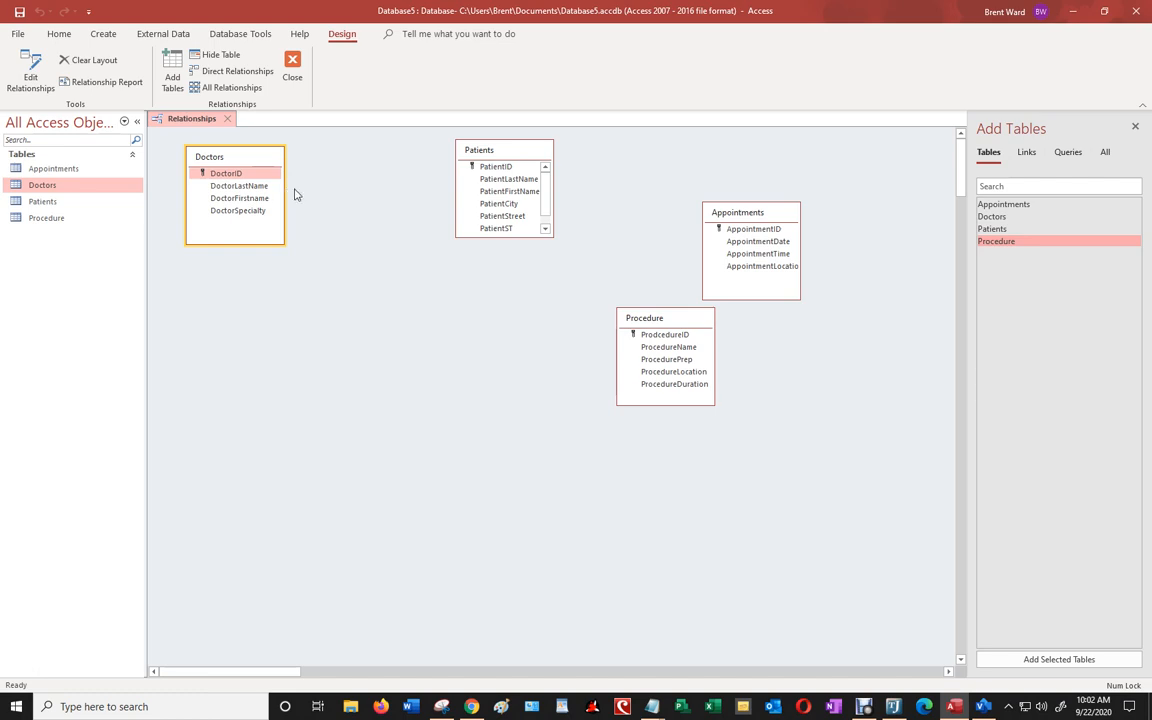
Check the Visio entity diagram, return to Access, and arrange the Patients table directly above the Doctors table
left_click(981, 706)
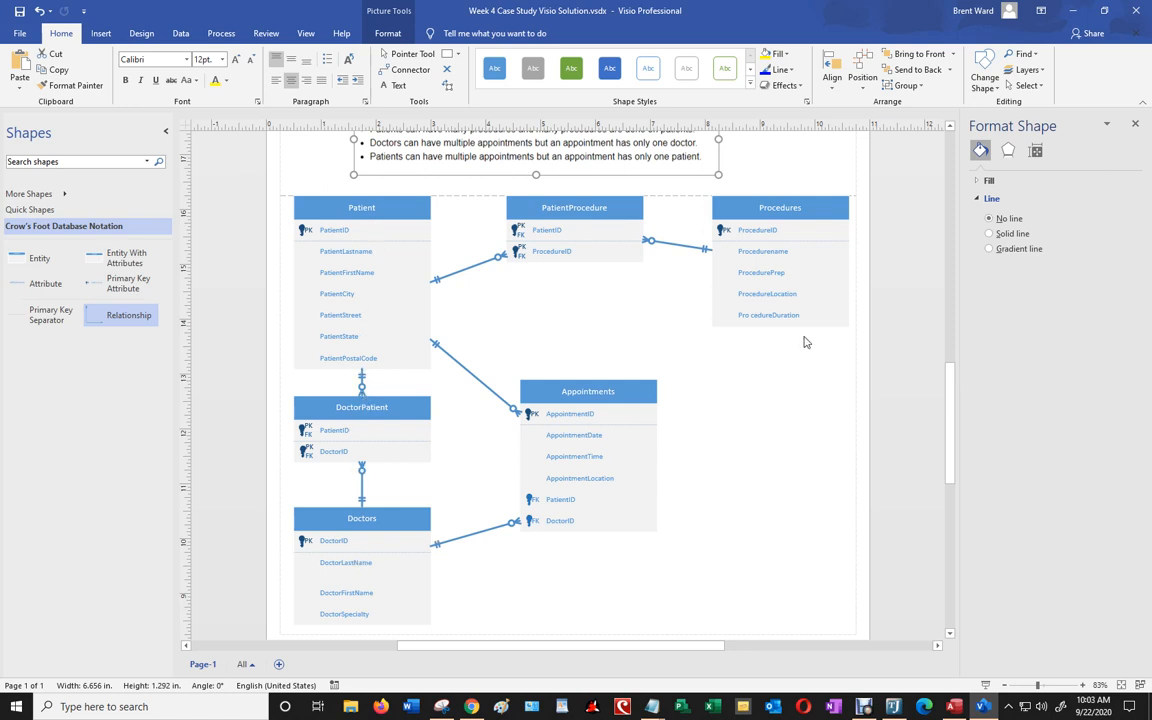
left_click(954, 706)
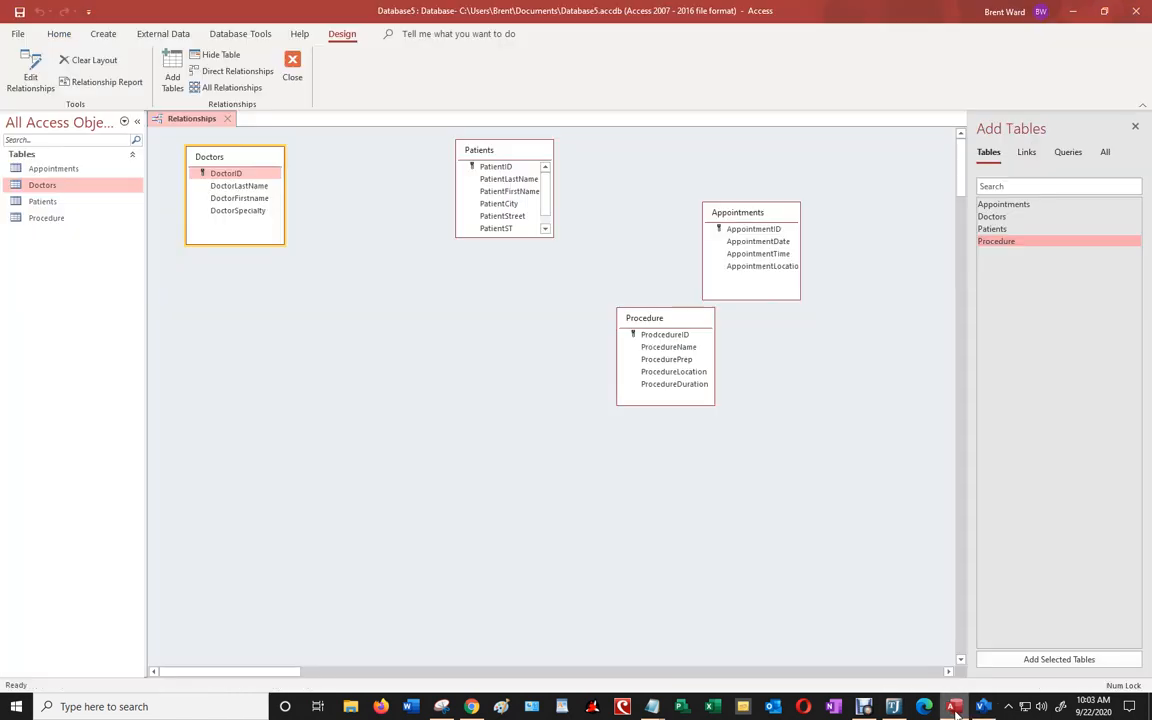
left_click_drag(462, 148, 268, 397)
left_click_drag(347, 190, 246, 171)
mouse_move(240, 390)
left_mouse_down()
mouse_move(238, 369)
mouse_move(239, 395)
left_mouse_up()
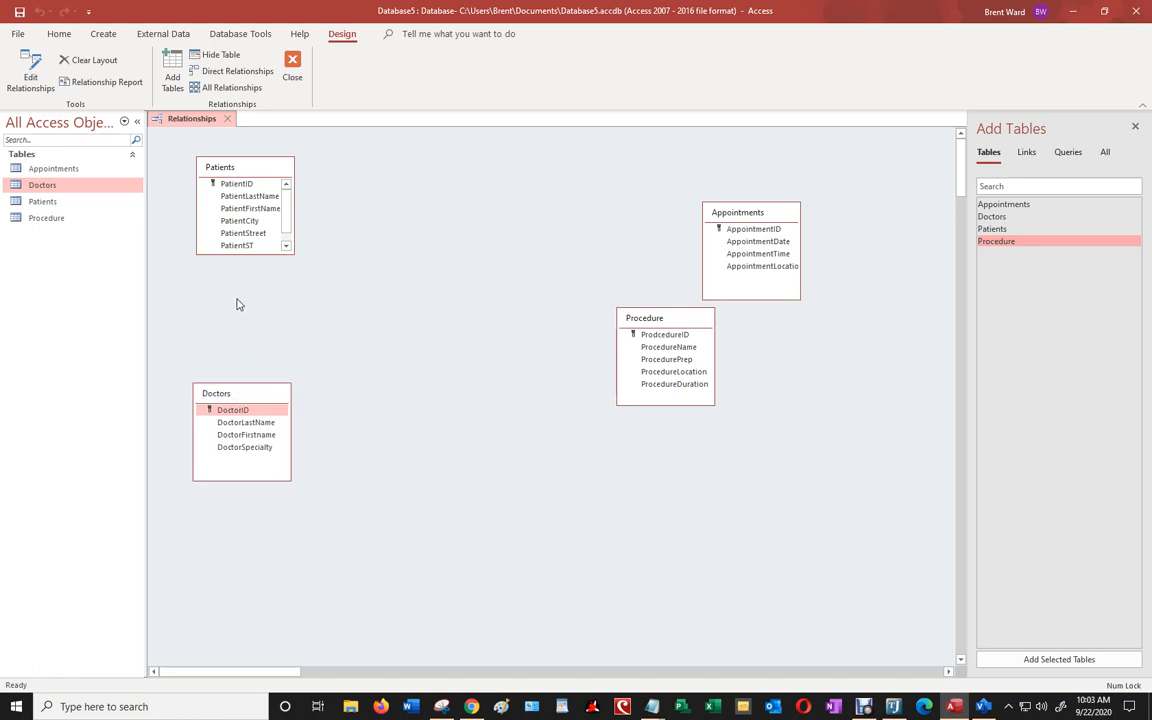
Create a new table, save it as PatientDoctor and open it in Design View
left_click(104, 34)
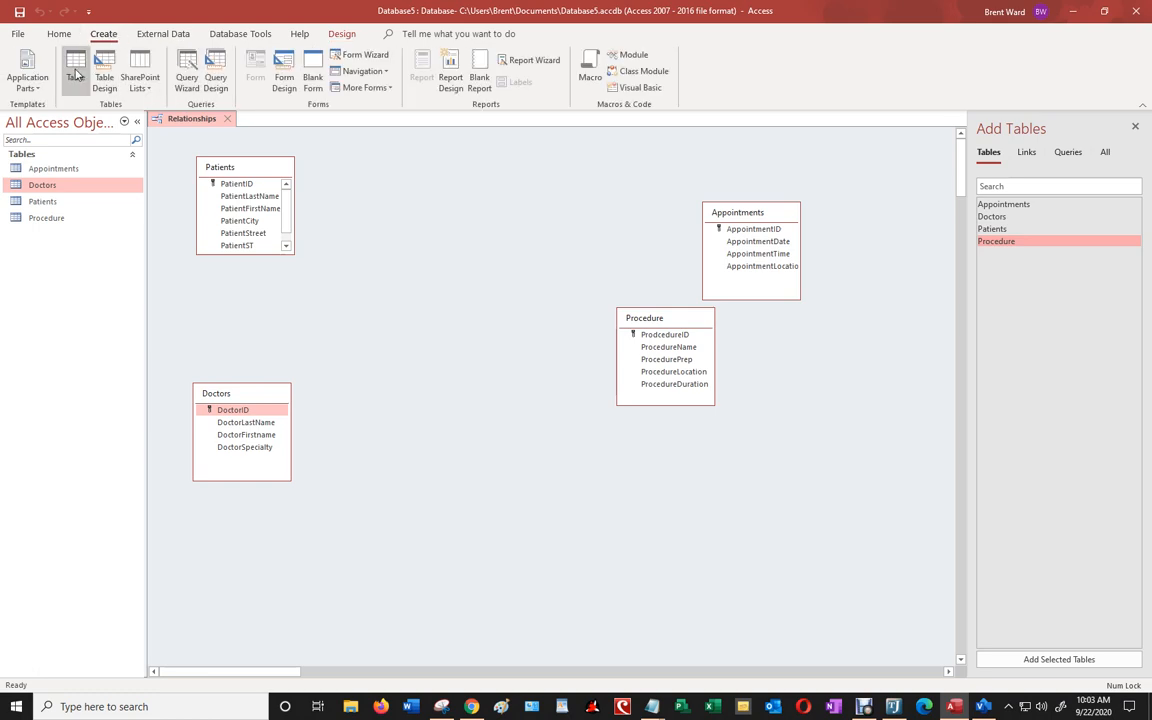
left_click(75, 70)
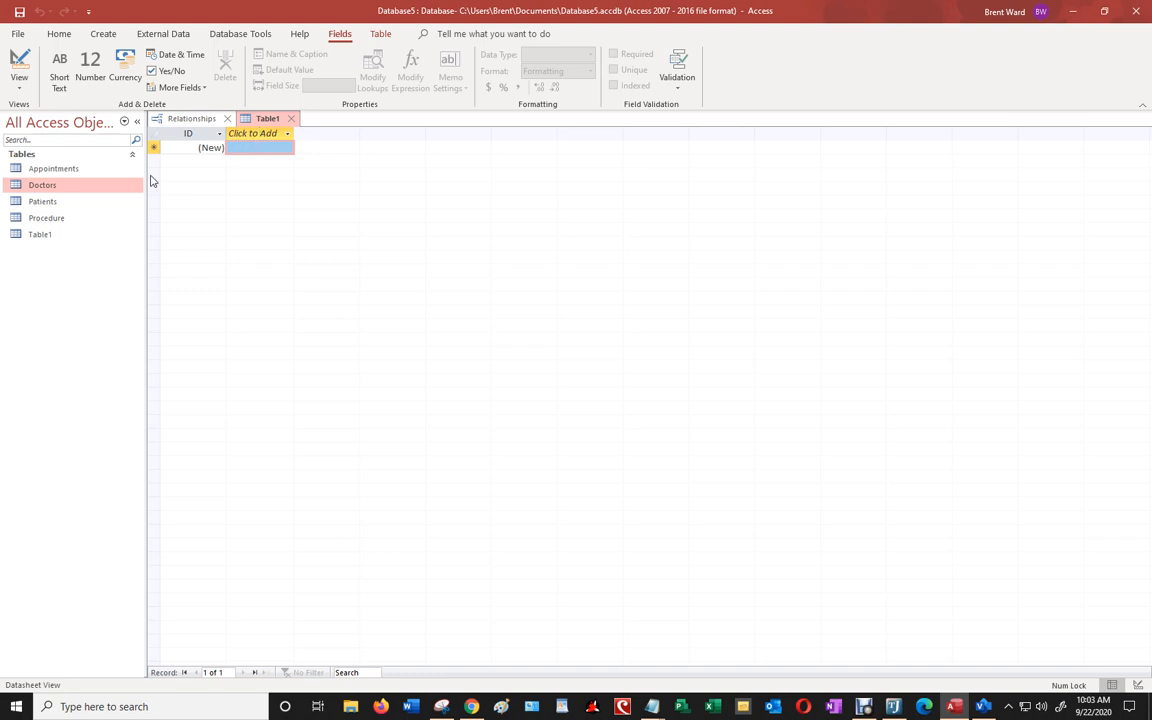
right_click(267, 121)
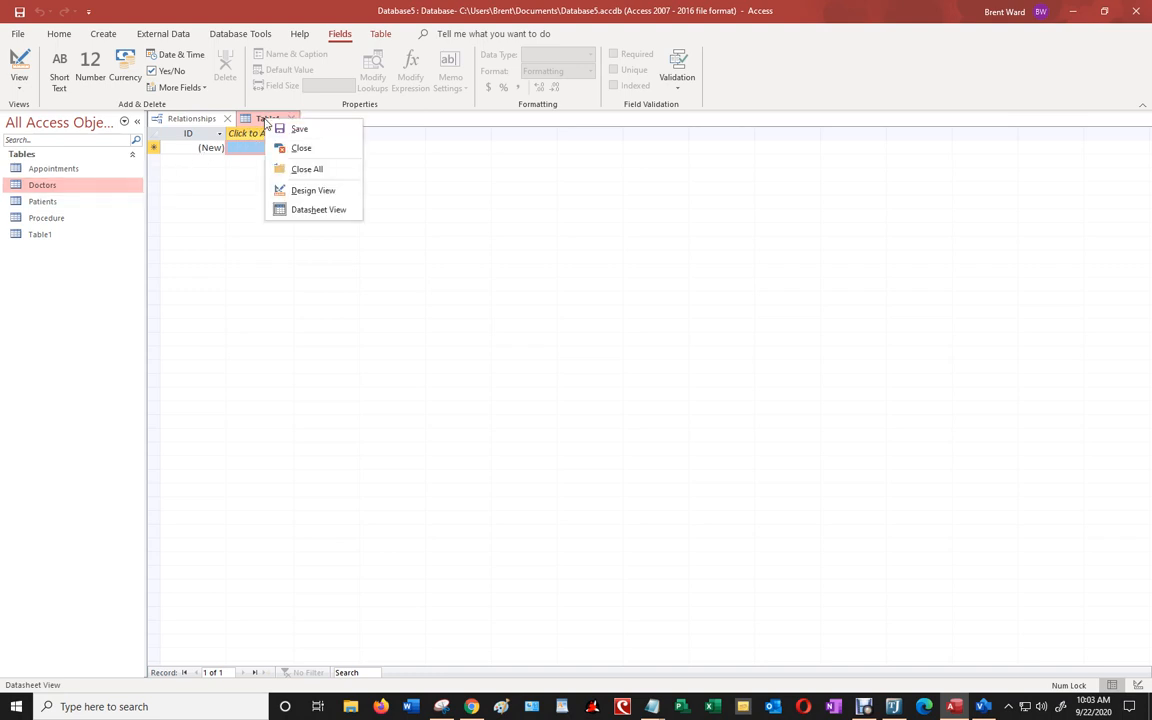
left_click(316, 189)
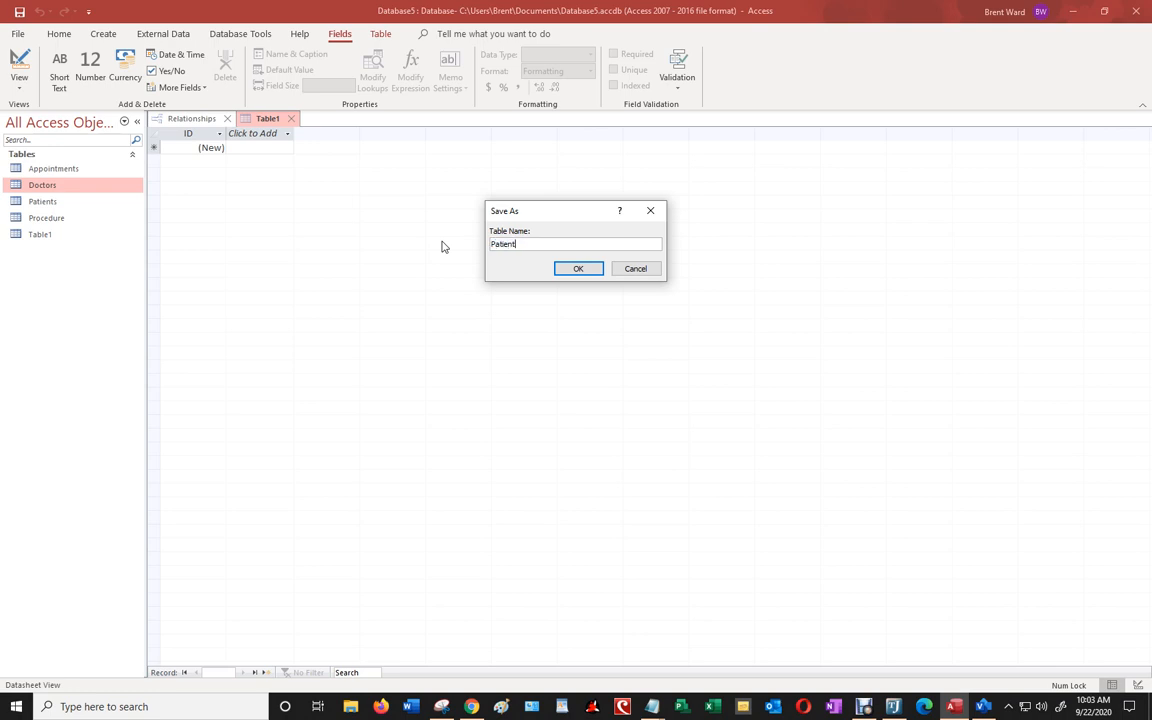
key("Return")
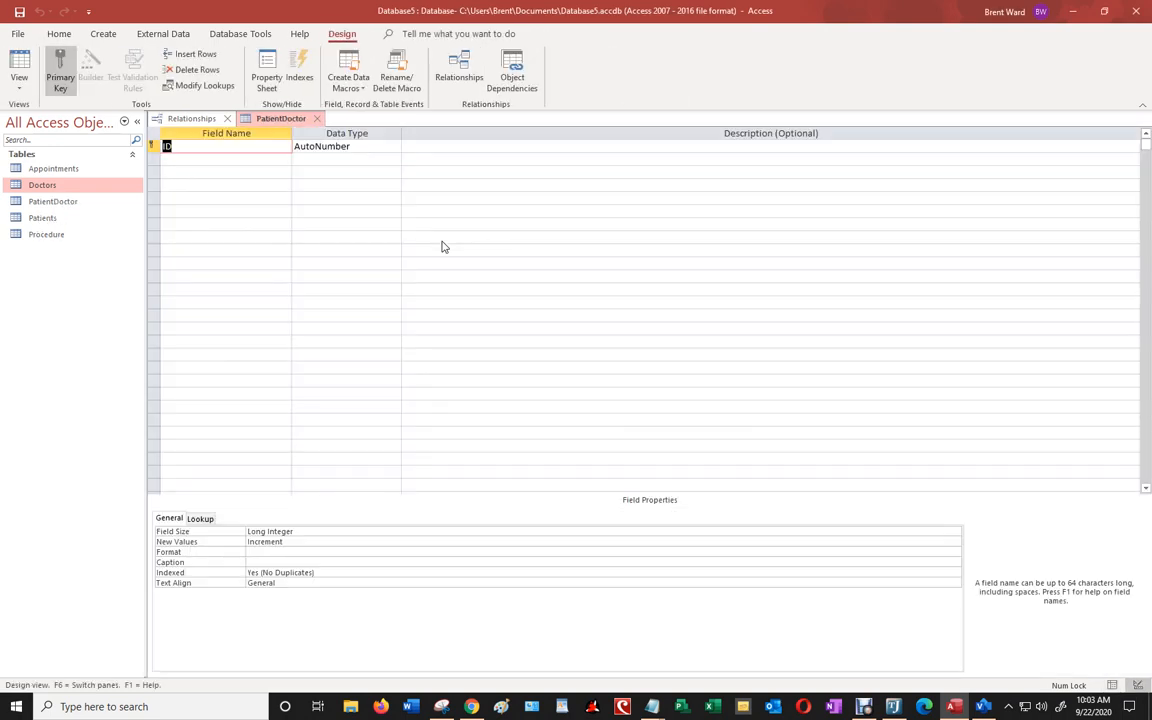
Define the fields PatientID and DoctorID in the PatientDoctor table, both with the Short Text data type
type("Patient")
key("Down")
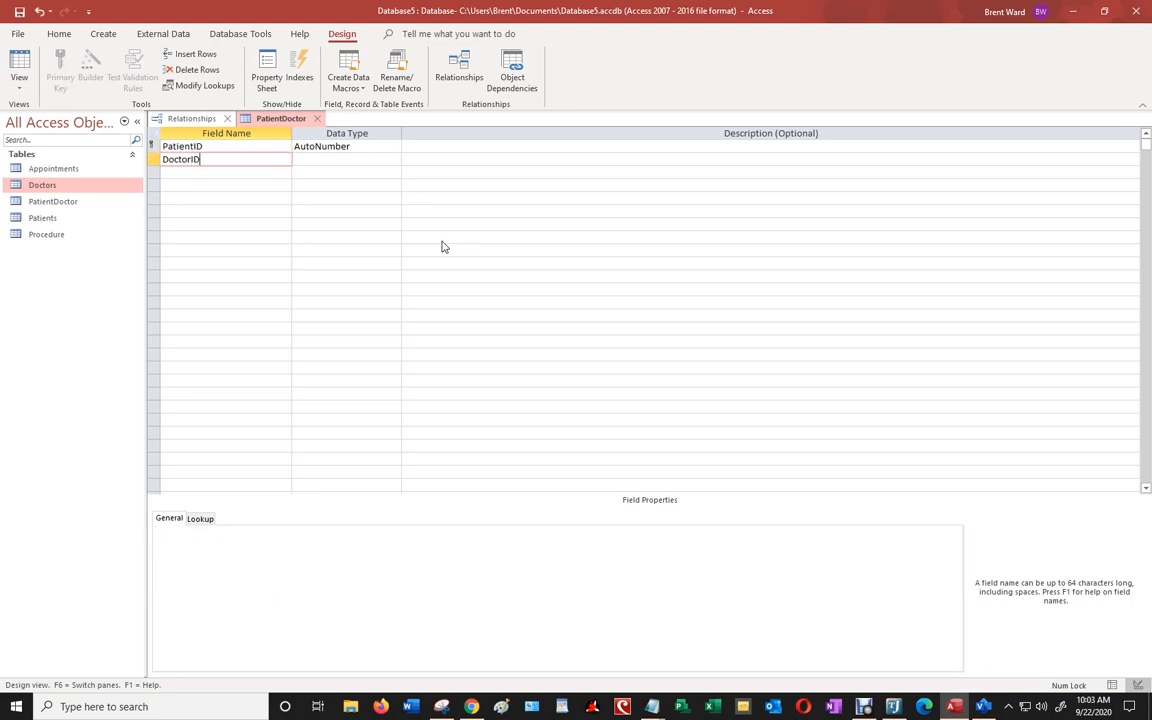
key("Tab")
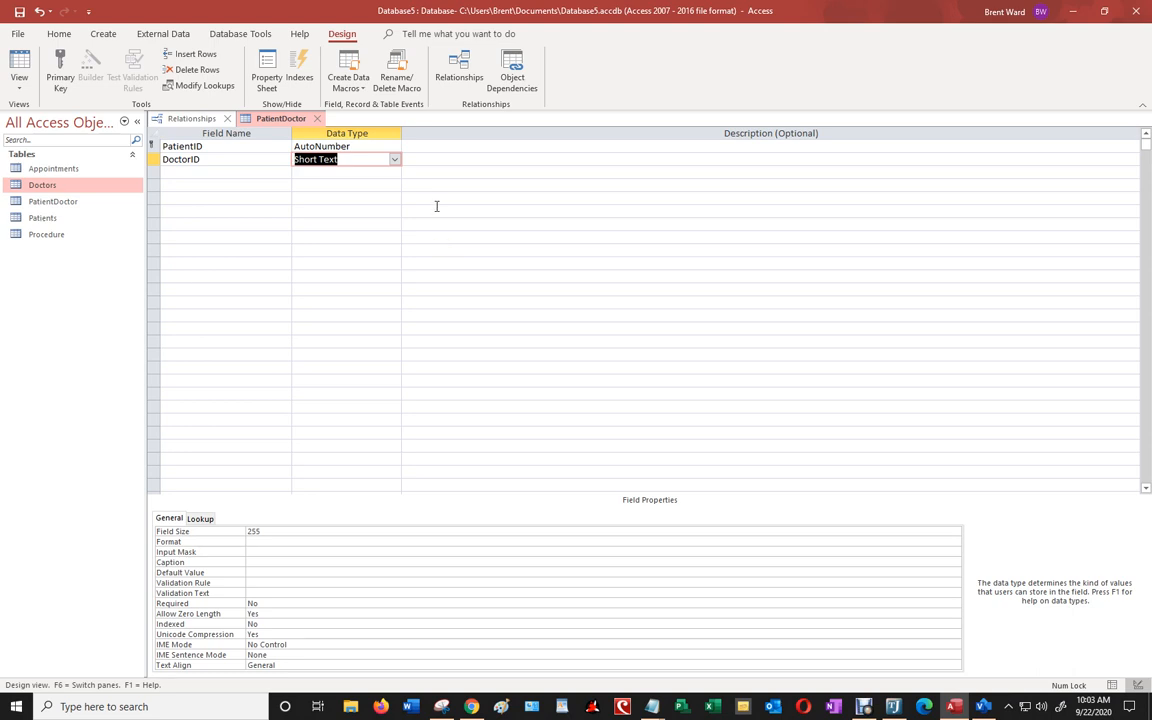
left_click(355, 146)
left_click(395, 146)
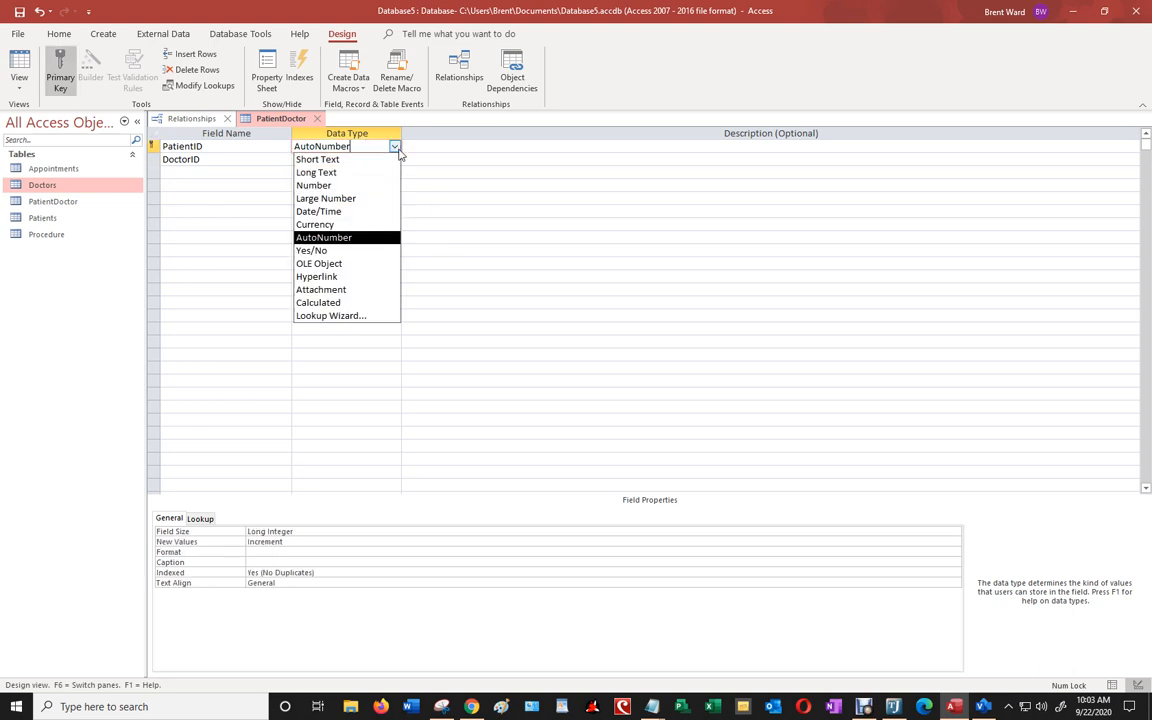
left_click(340, 159)
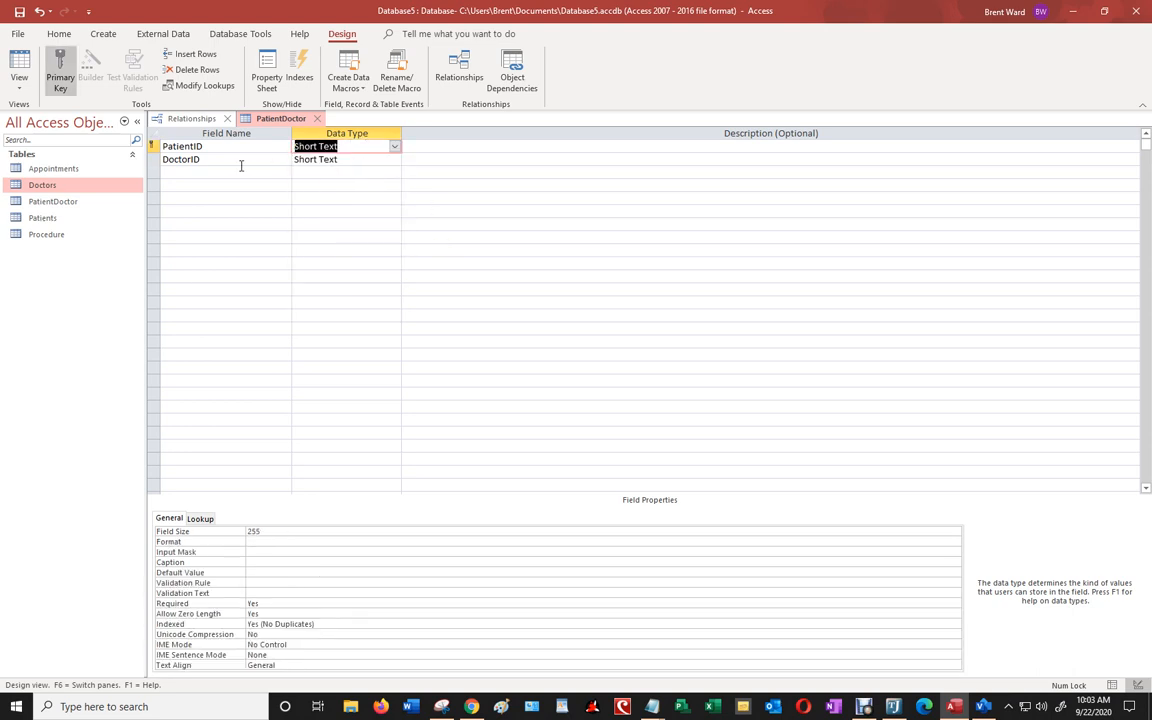
Make PatientID and DoctorID the composite primary key of PatientDoctor, and close the table with its design changes saved
left_click(155, 161)
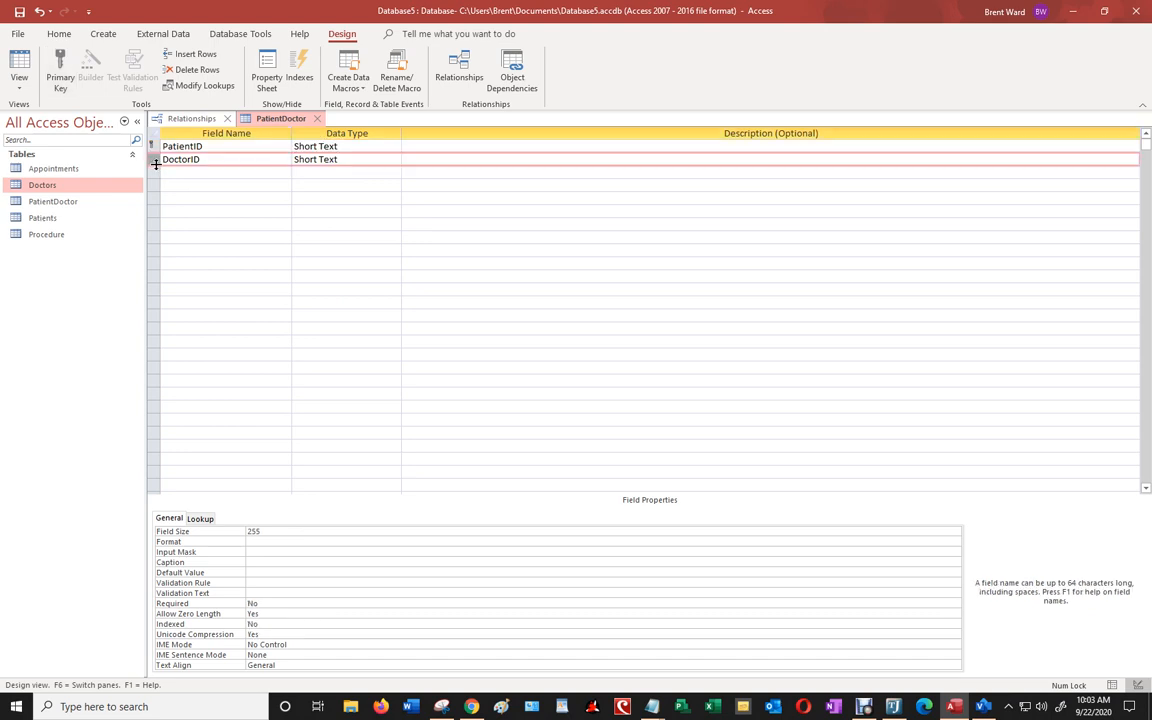
left_click(60, 72)
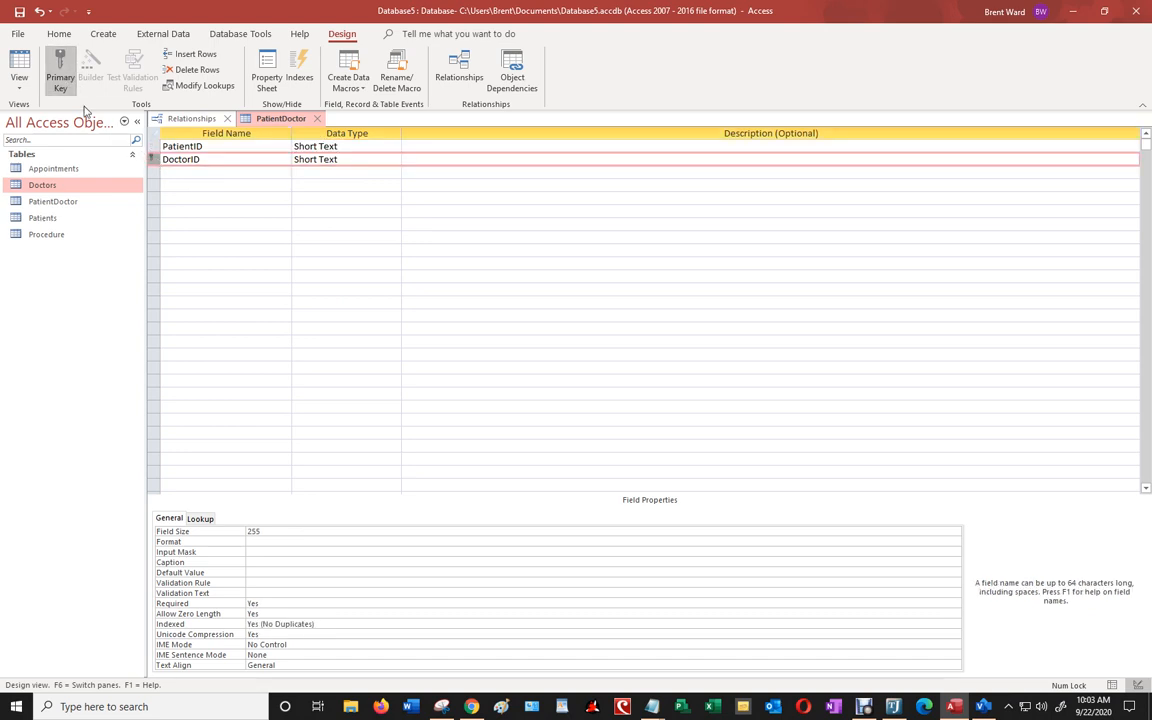
left_click(152, 147, "ctrl")
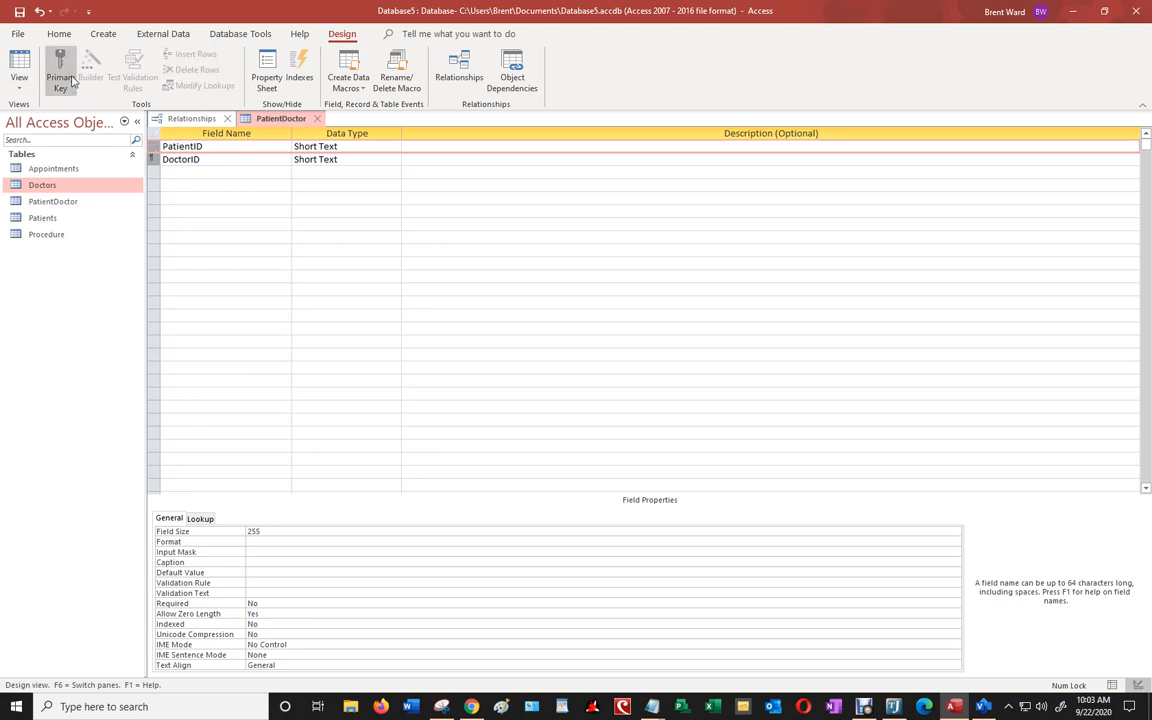
left_click(238, 190)
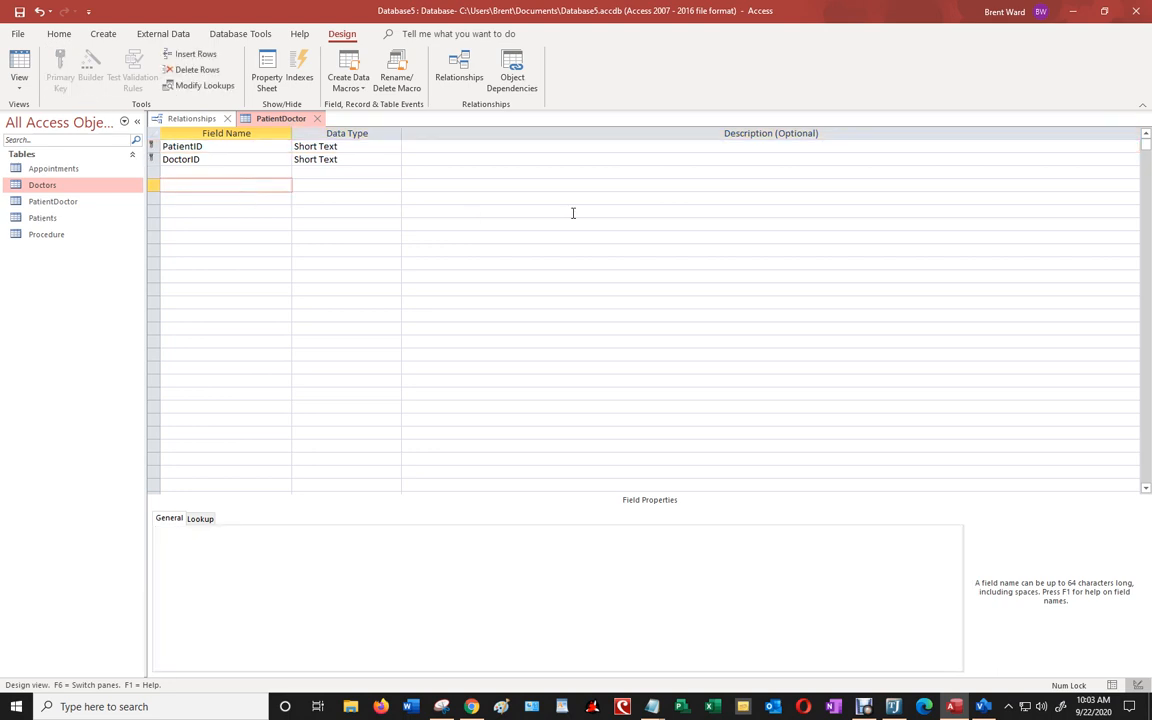
left_click(316, 119)
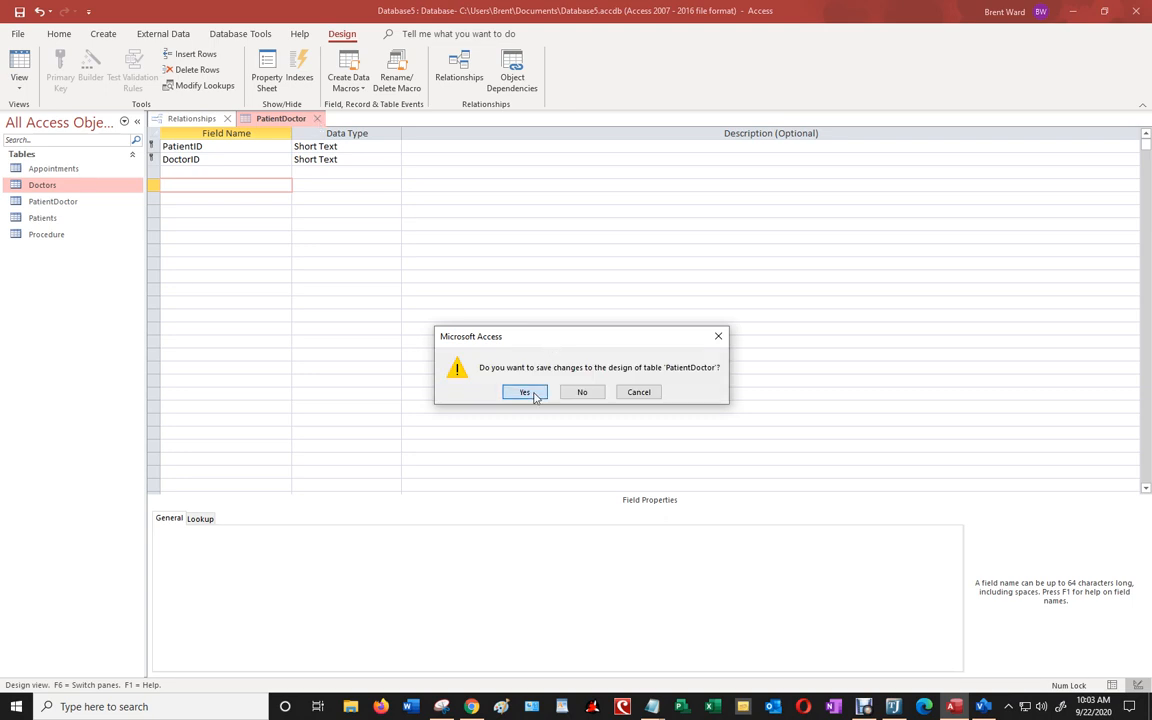
left_click(527, 392)
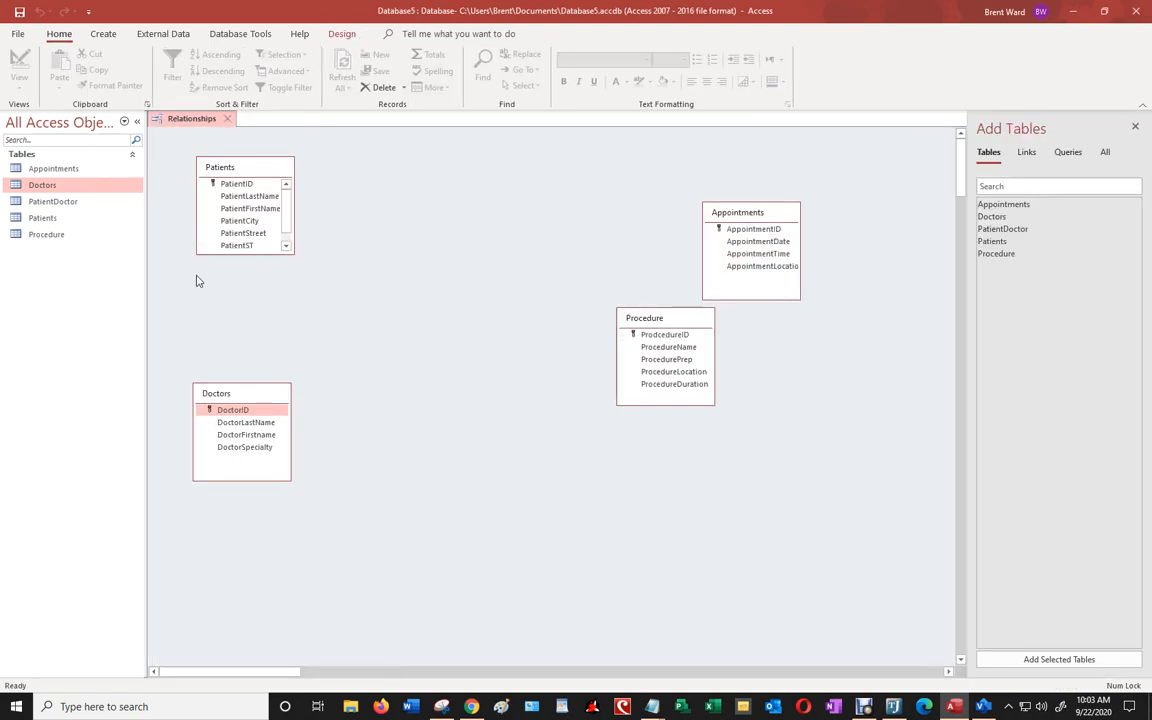
Add the PatientDoctor table to the relationships layout between Patients and Doctors, shifting Doctors down to make room
left_click_drag(1010, 230, 466, 296)
left_click_drag(239, 306, 239, 306)
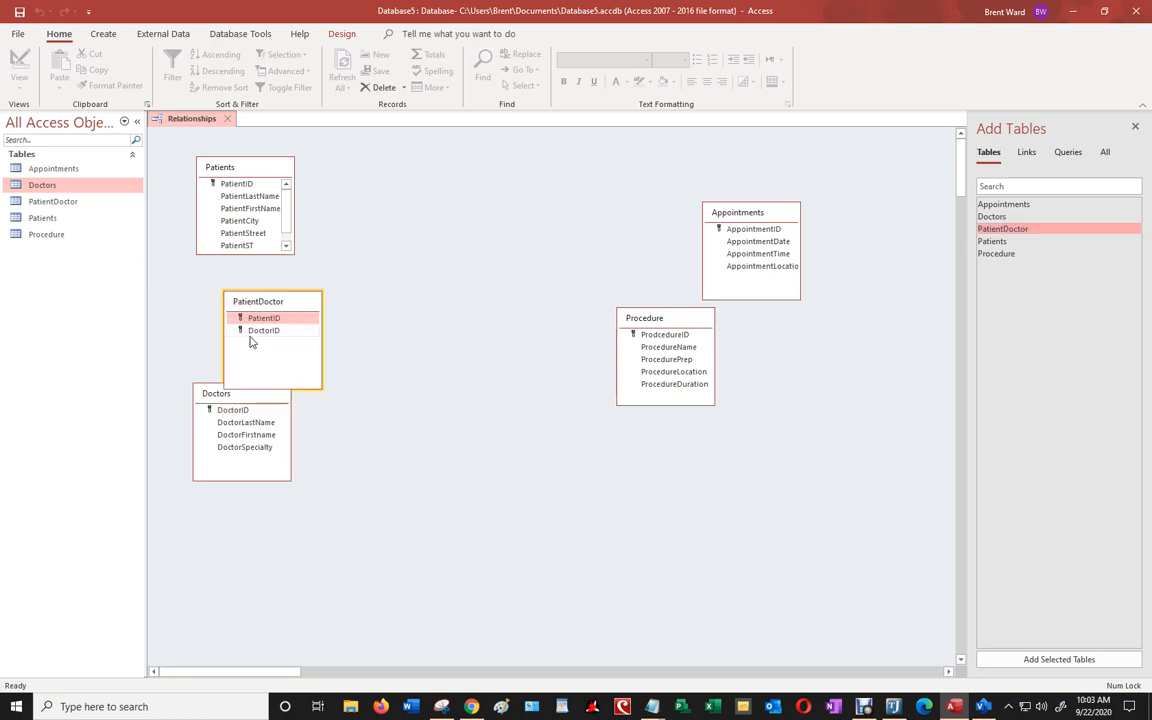
left_click_drag(258, 395, 267, 439)
Relate Patients to PatientDoctor on PatientID with referential integrity enforced
left_click_drag(240, 303, 236, 186)
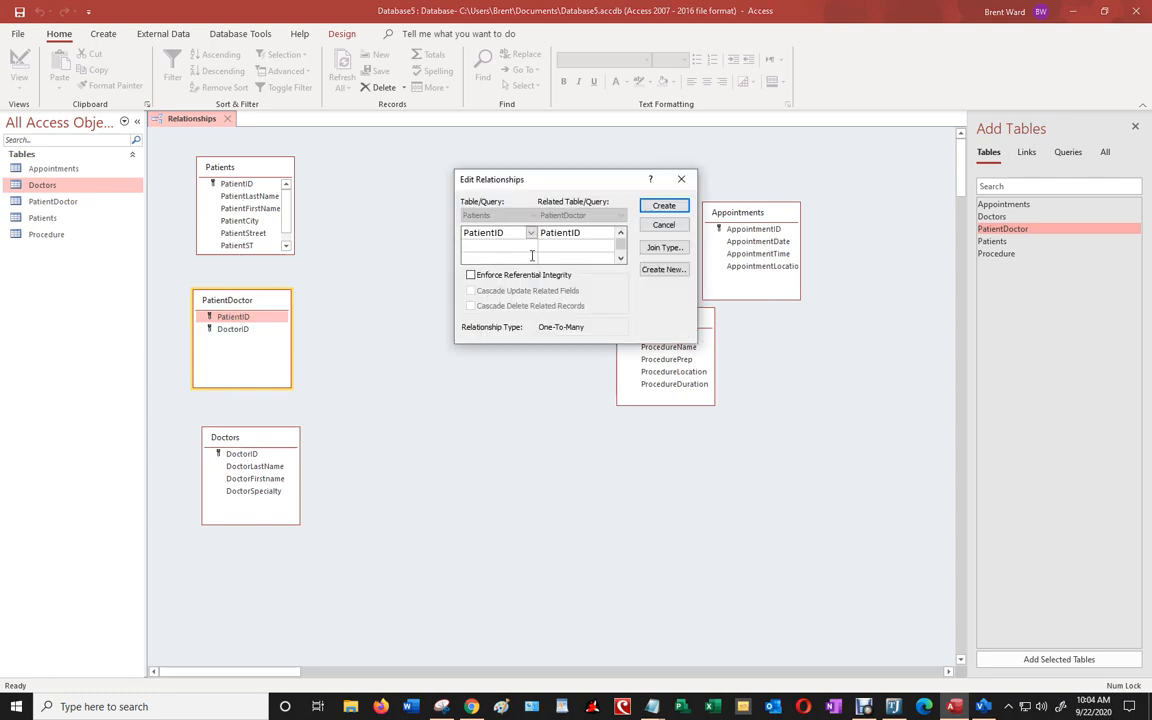
left_click(470, 276)
left_click(664, 206)
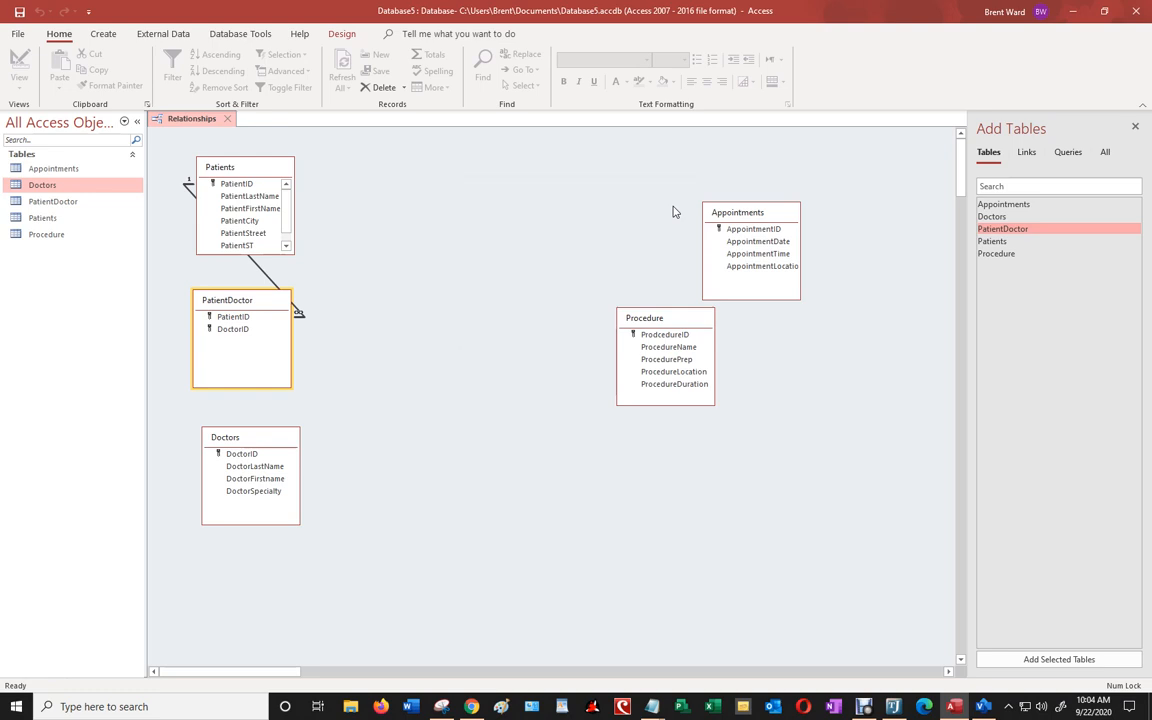
Relate Doctors to PatientDoctor on DoctorID with referential integrity enforced
left_click_drag(247, 456, 240, 340)
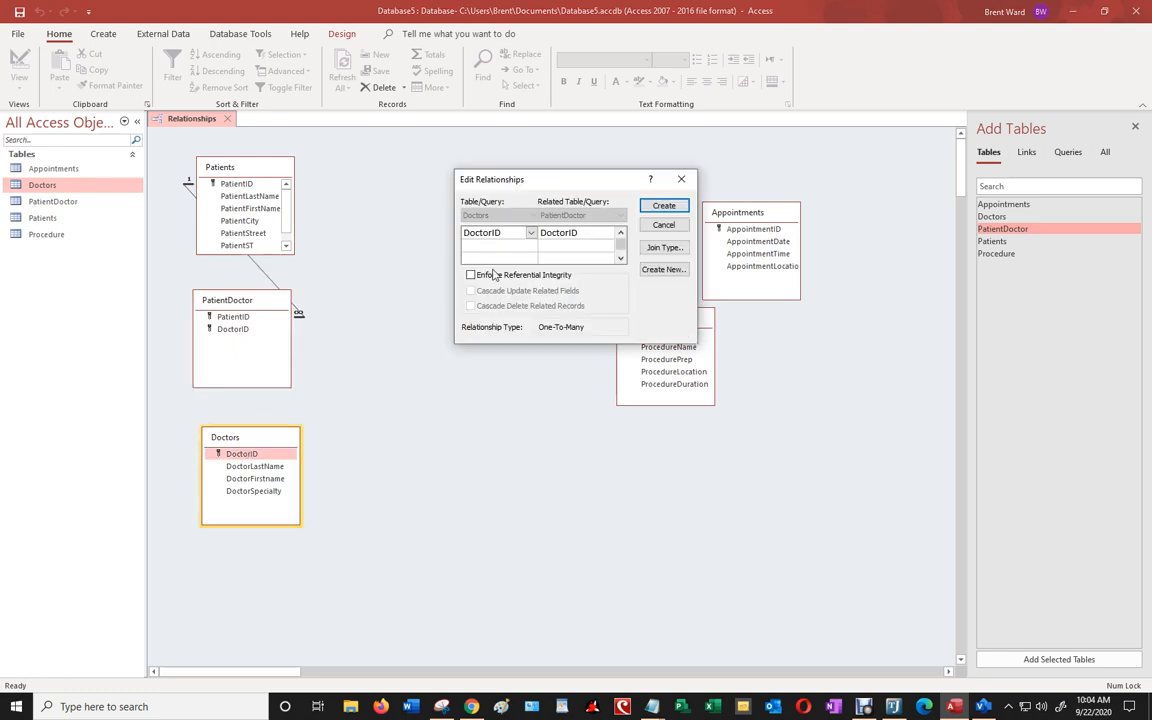
left_click(470, 275)
left_click(662, 207)
Rearrange the layout with Doctors below PatientDoctor, Appointments to the right of PatientDoctor, and Procedure farther right
left_click_drag(248, 432, 226, 503)
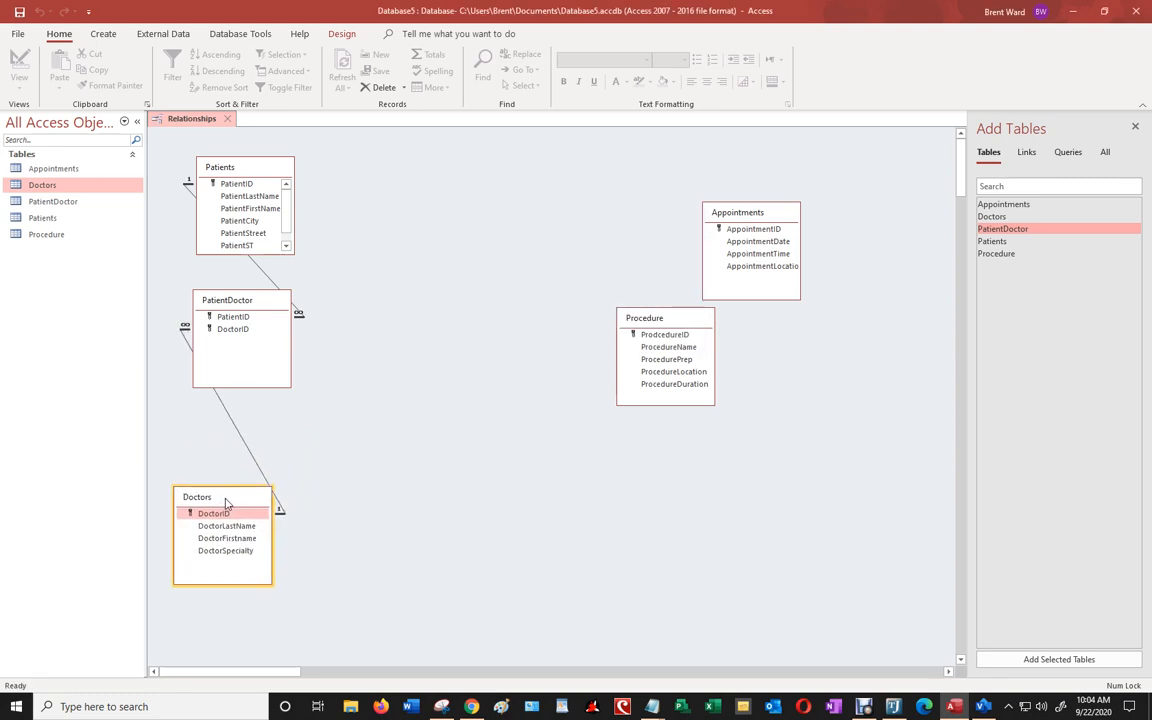
mouse_move(255, 302)
left_mouse_down()
mouse_move(255, 328)
mouse_move(306, 328)
mouse_move(255, 317)
left_mouse_up()
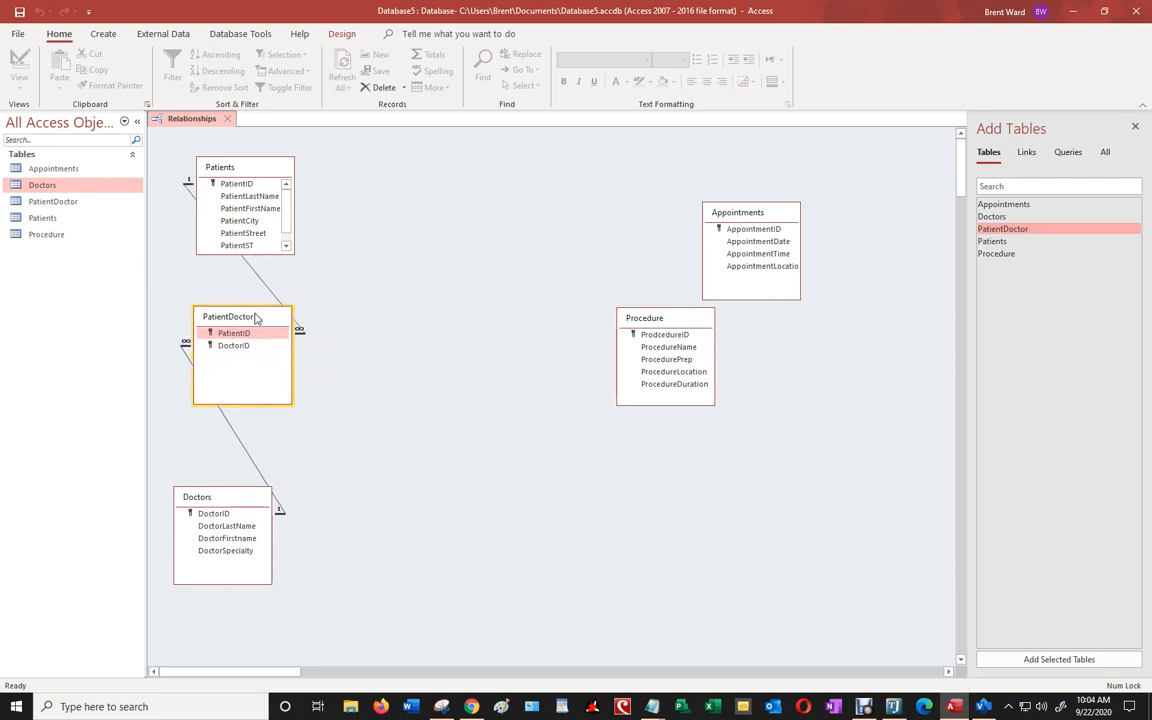
left_click_drag(234, 500, 257, 472)
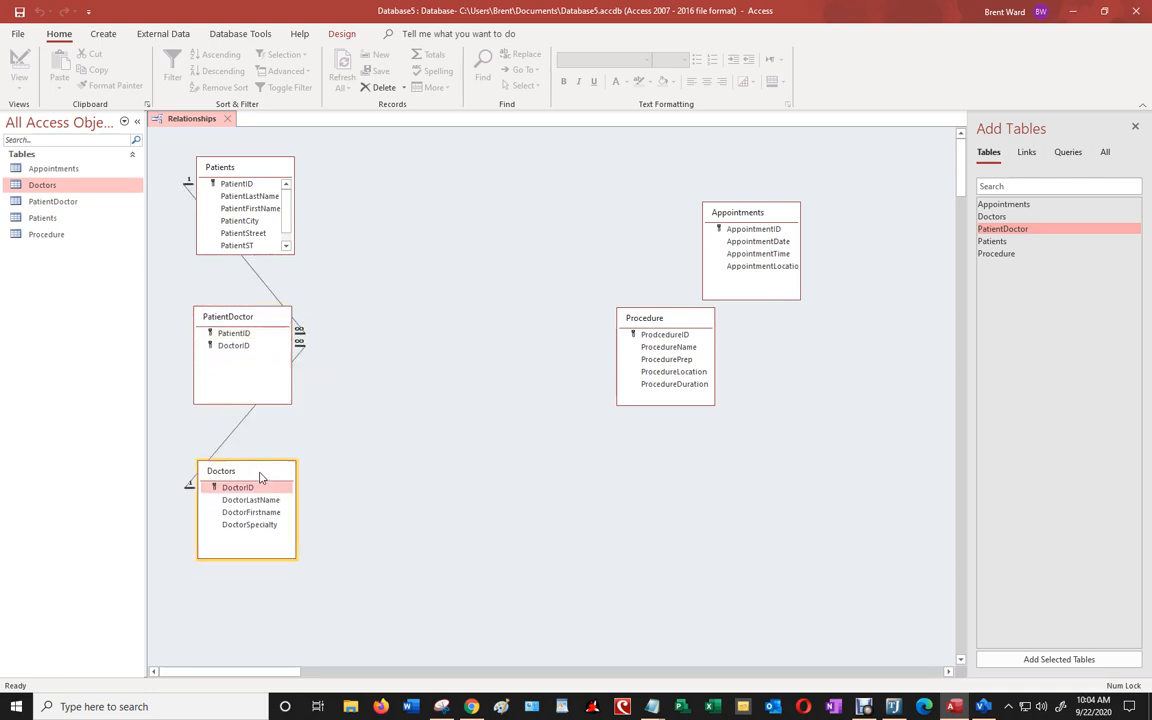
left_click_drag(747, 214, 415, 322)
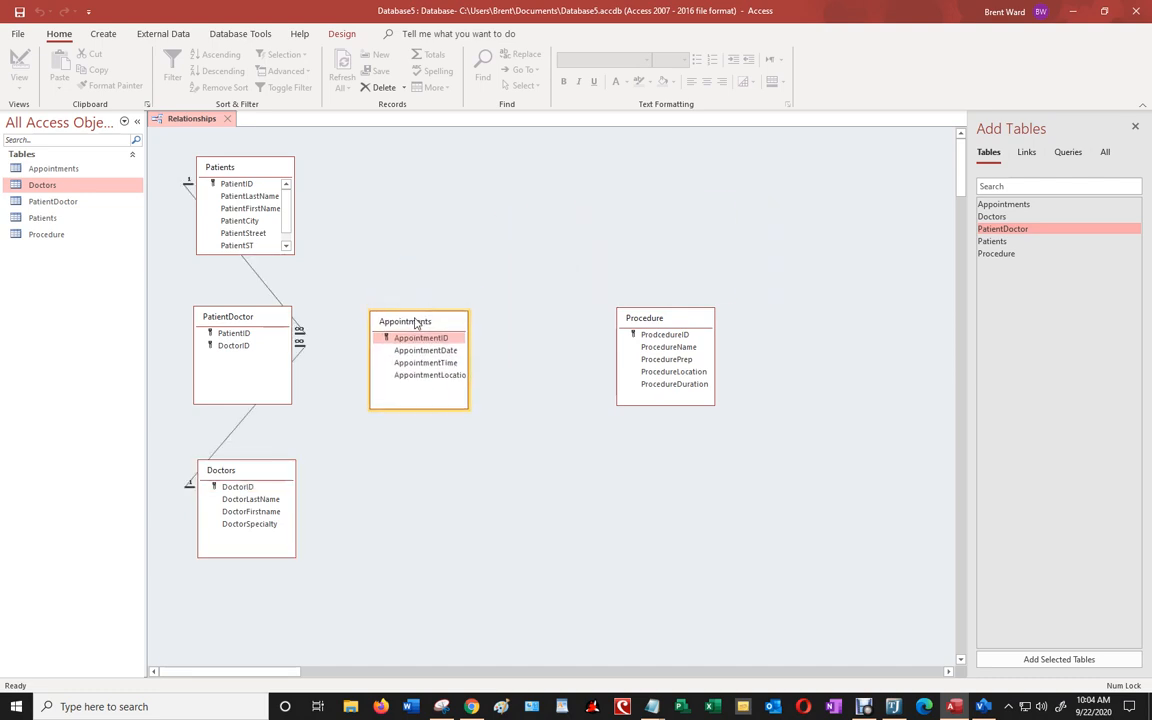
left_click_drag(645, 318, 718, 286)
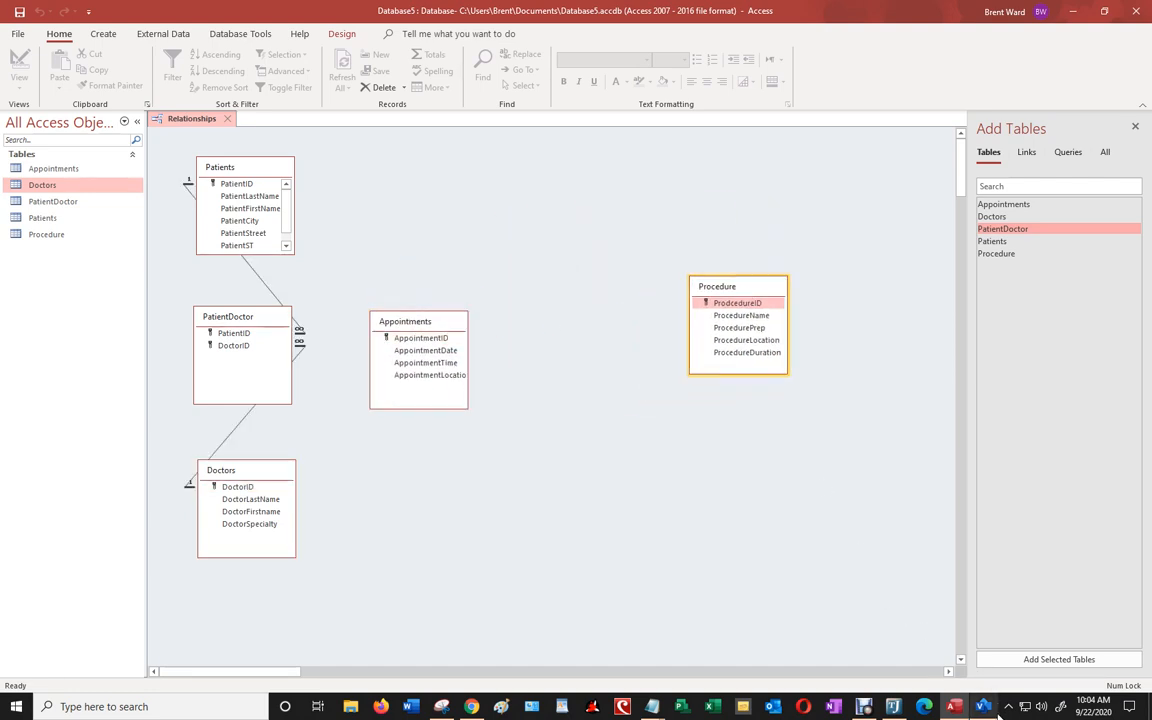
Check the Appointments foreign keys in the Visio diagram, and add a PatientID field to the Appointments table design in Access
left_click(984, 707)
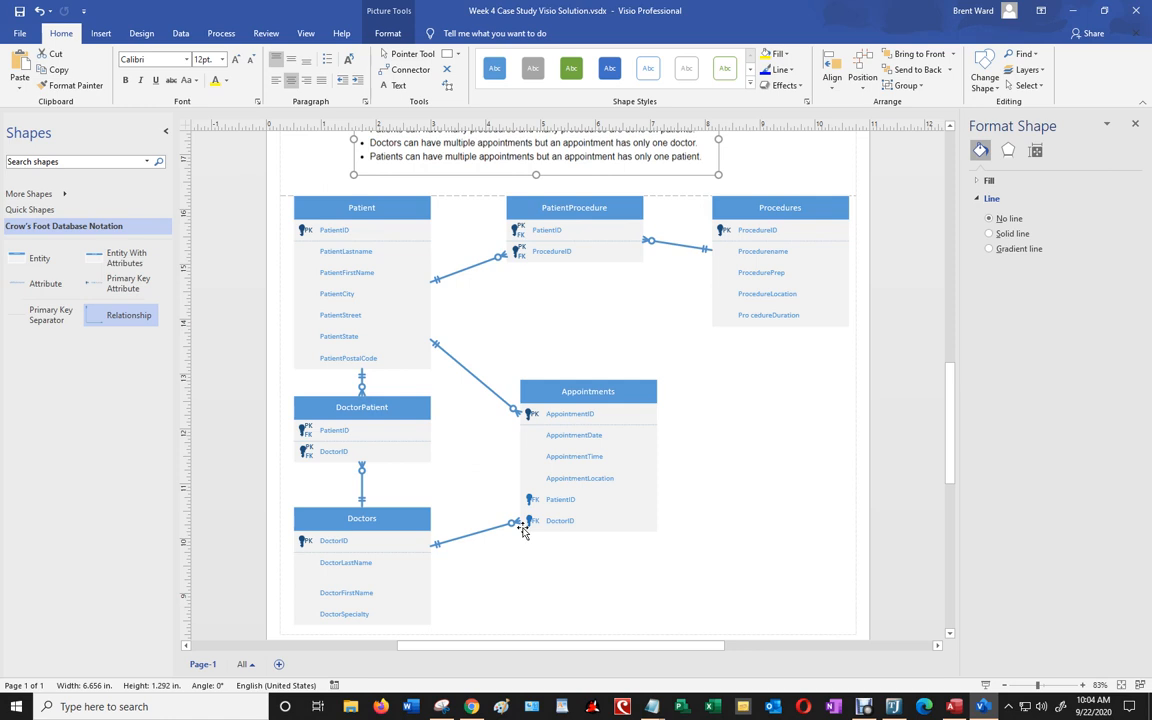
left_click(954, 707)
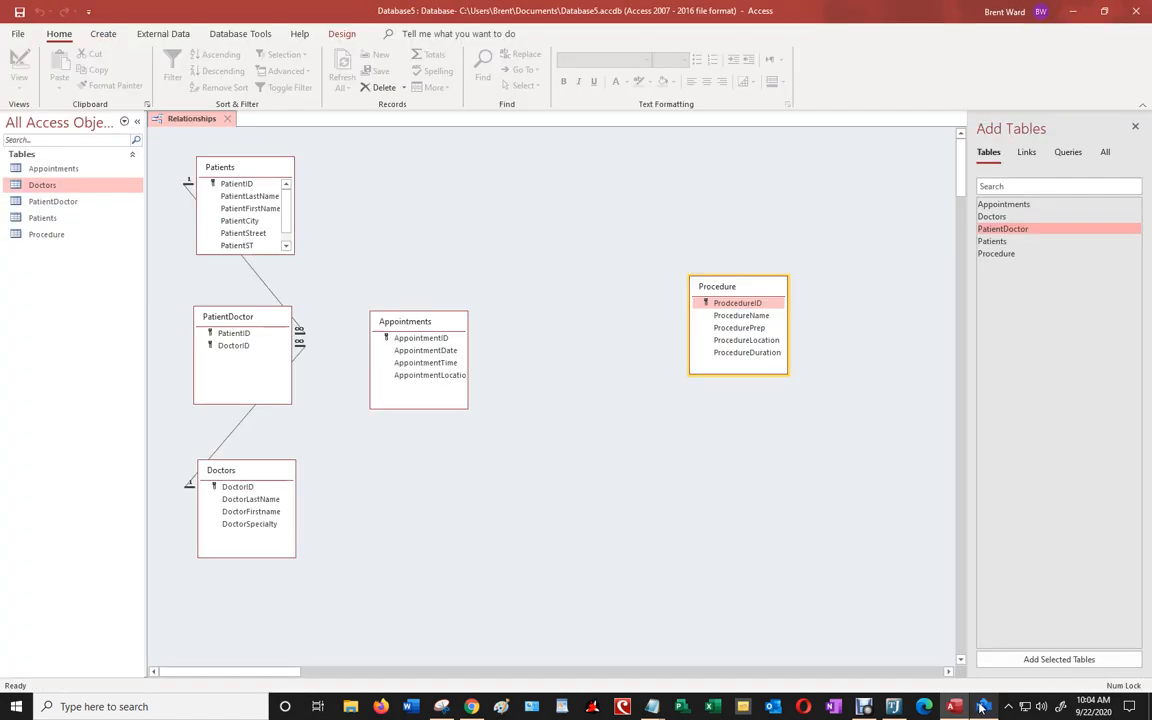
left_click_drag(452, 322, 473, 320)
right_click(457, 321)
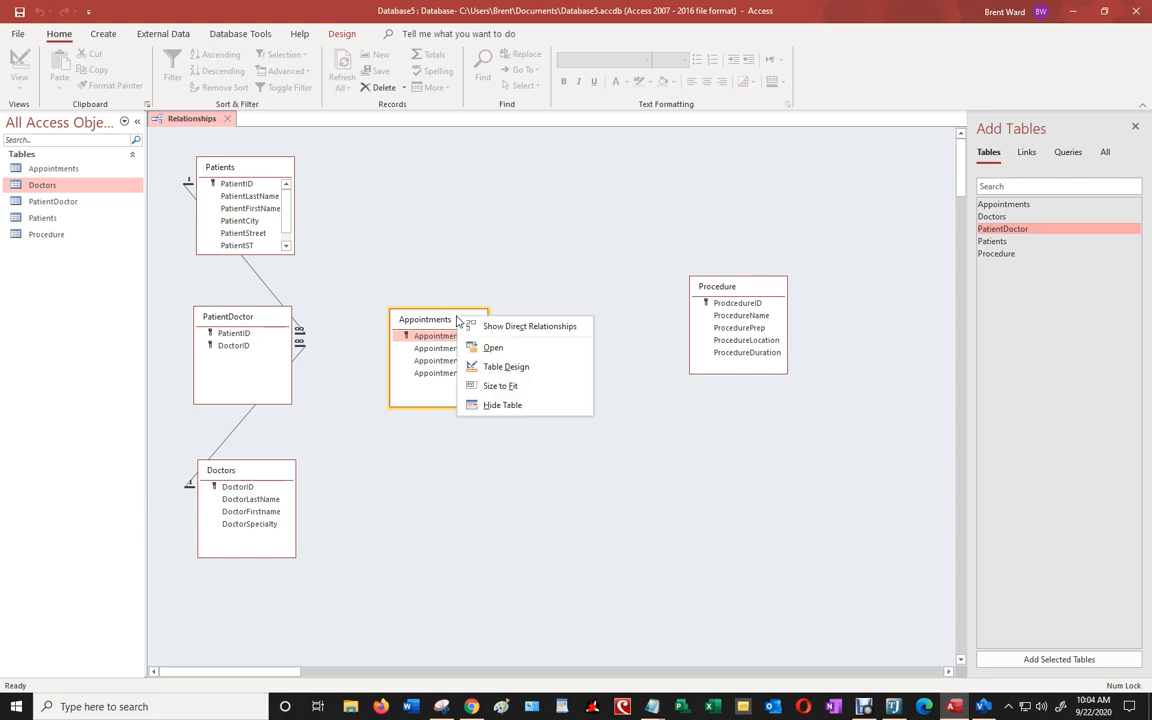
left_click(500, 366)
left_click(226, 200)
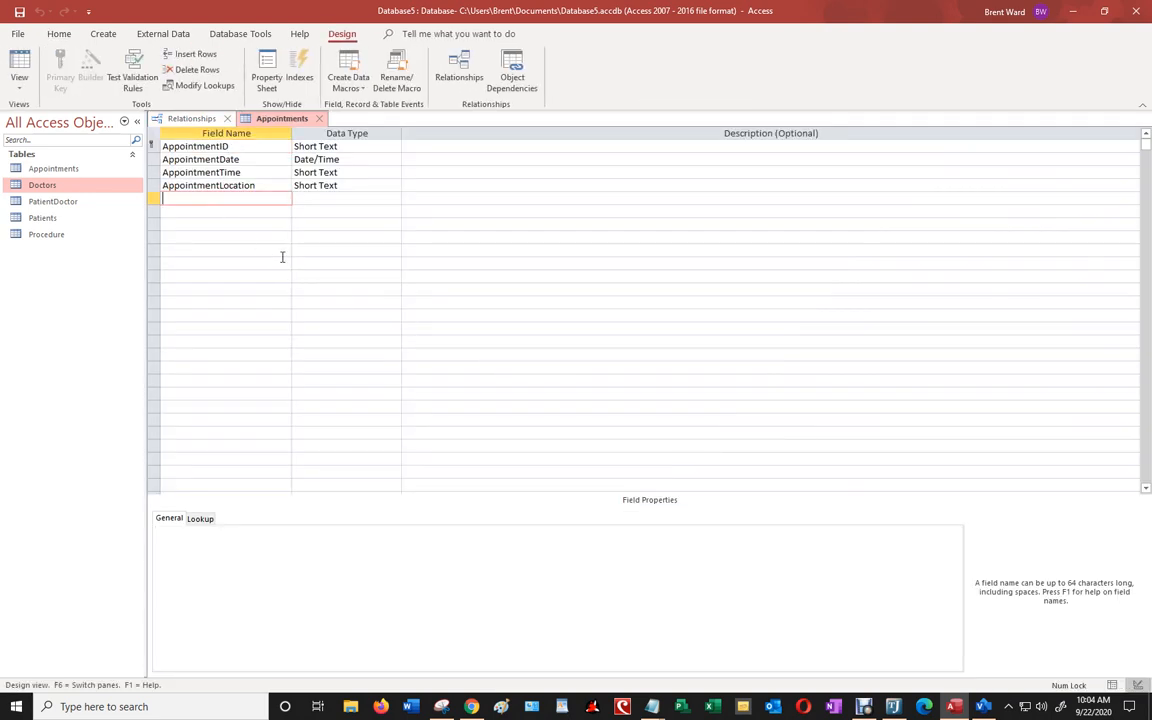
type("PatientID")
key("Return")
Add a DoctorID Short Text field below PatientID in the Appointments table, saving and closing the design
left_click(266, 206)
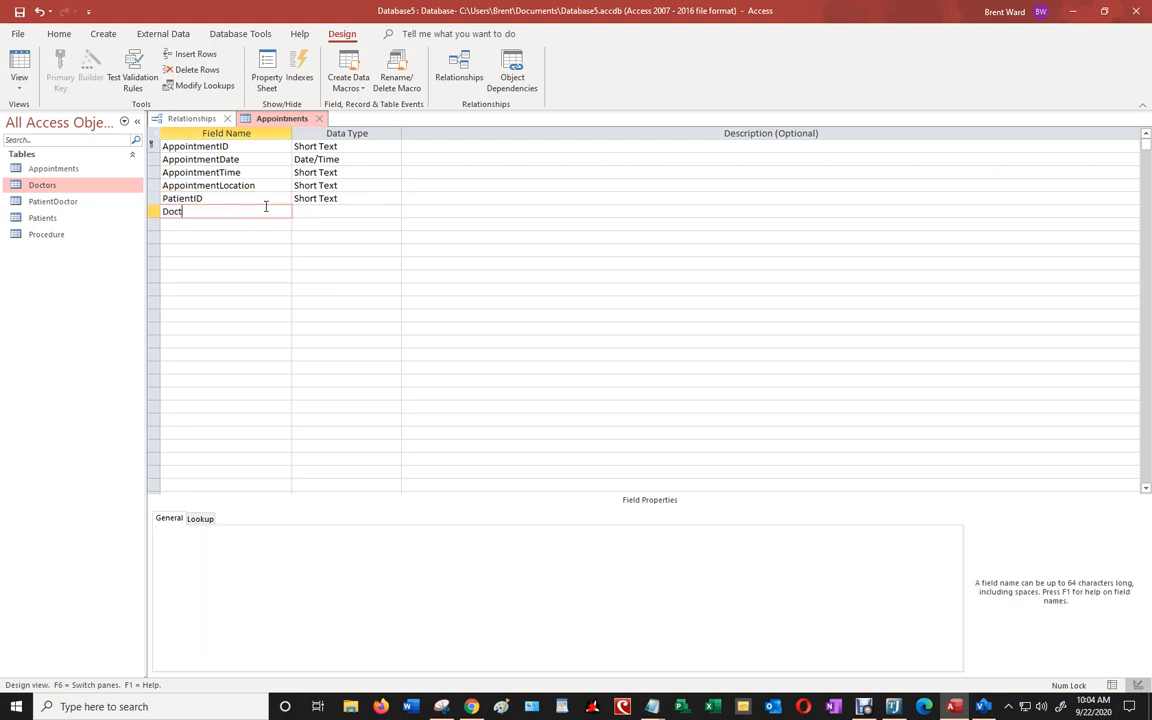
type("DoctorID")
key("Return")
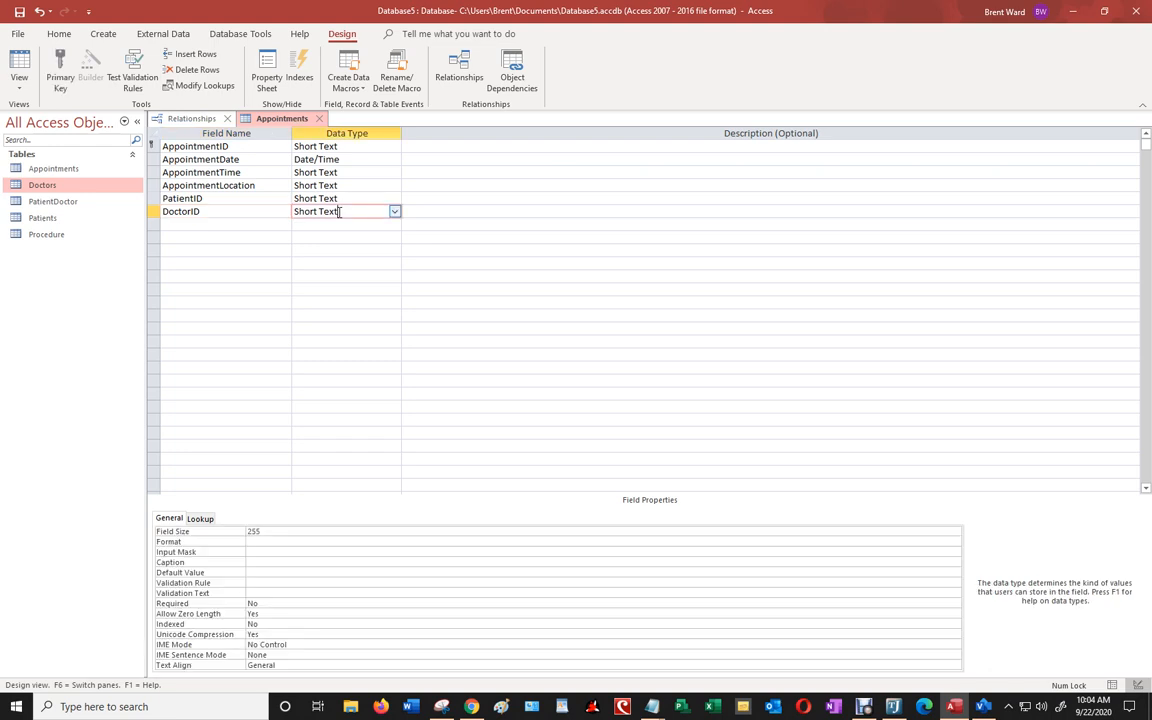
left_click(244, 236)
left_click(319, 119)
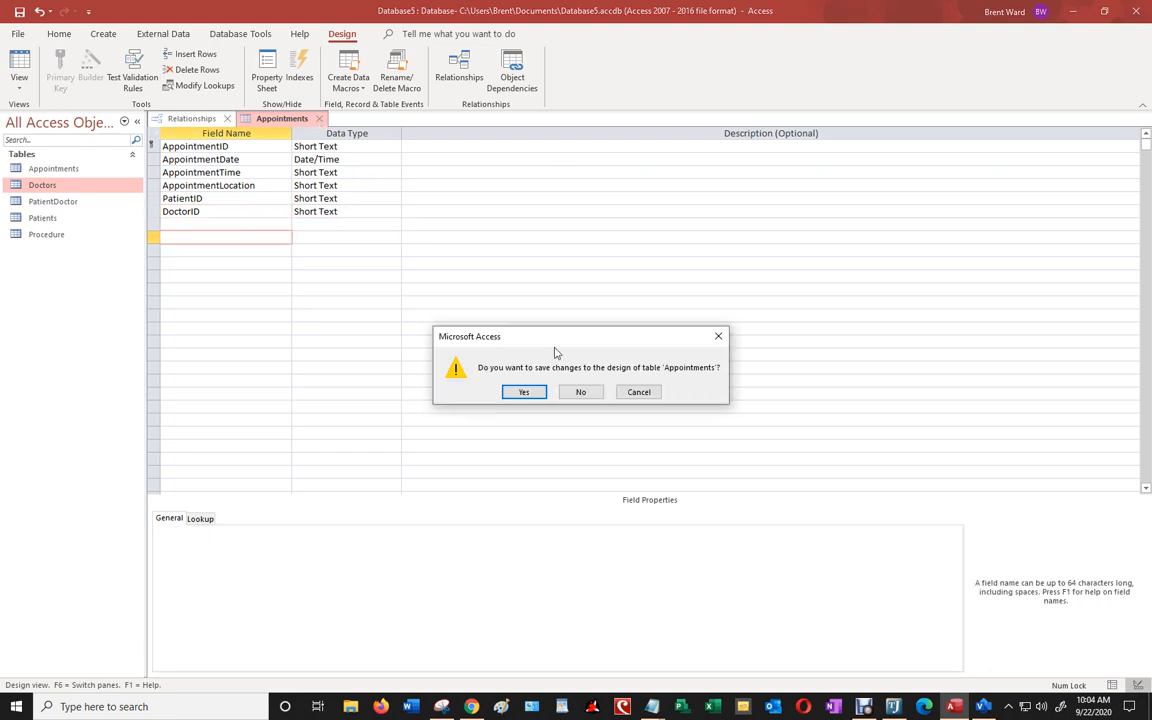
left_click(524, 392)
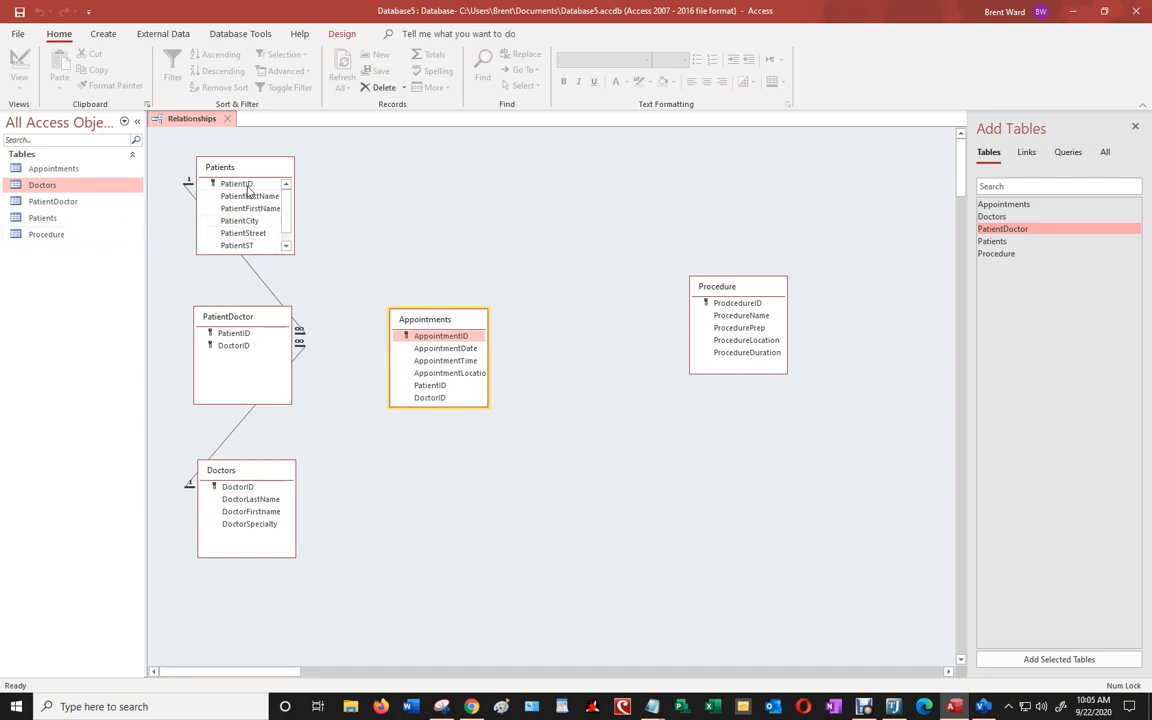
Relate Patients to Appointments on PatientID with referential integrity enforced
left_click_drag(262, 184, 431, 390)
left_click(471, 276)
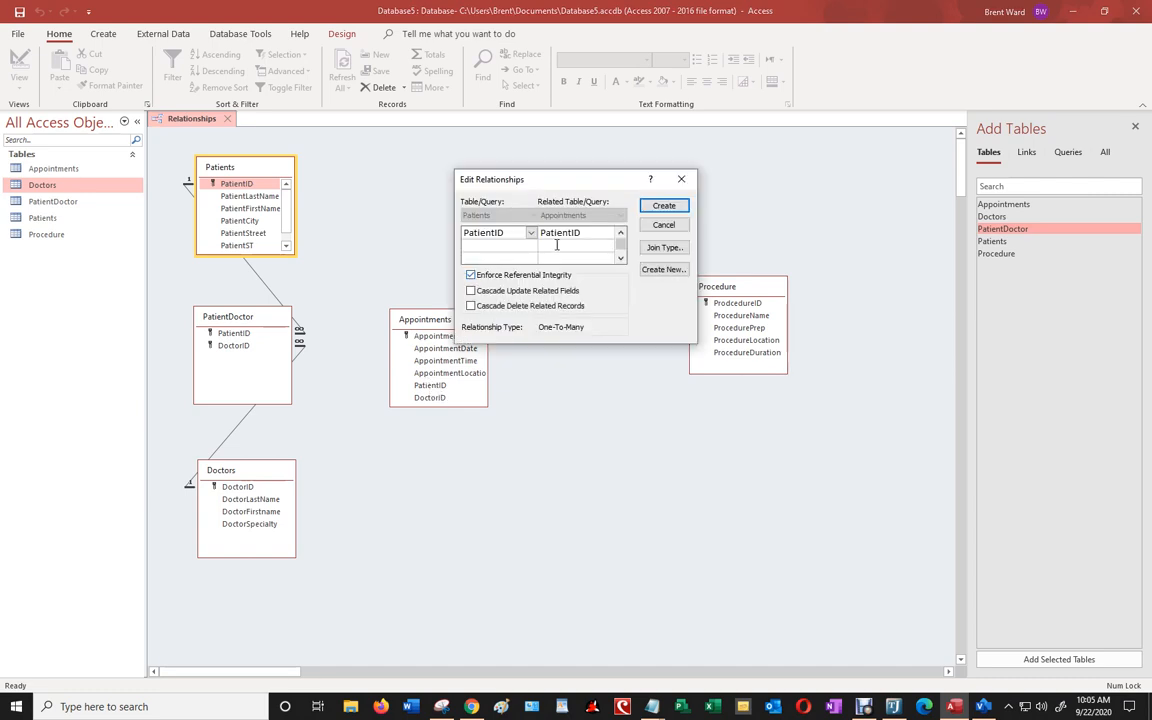
left_click(664, 206)
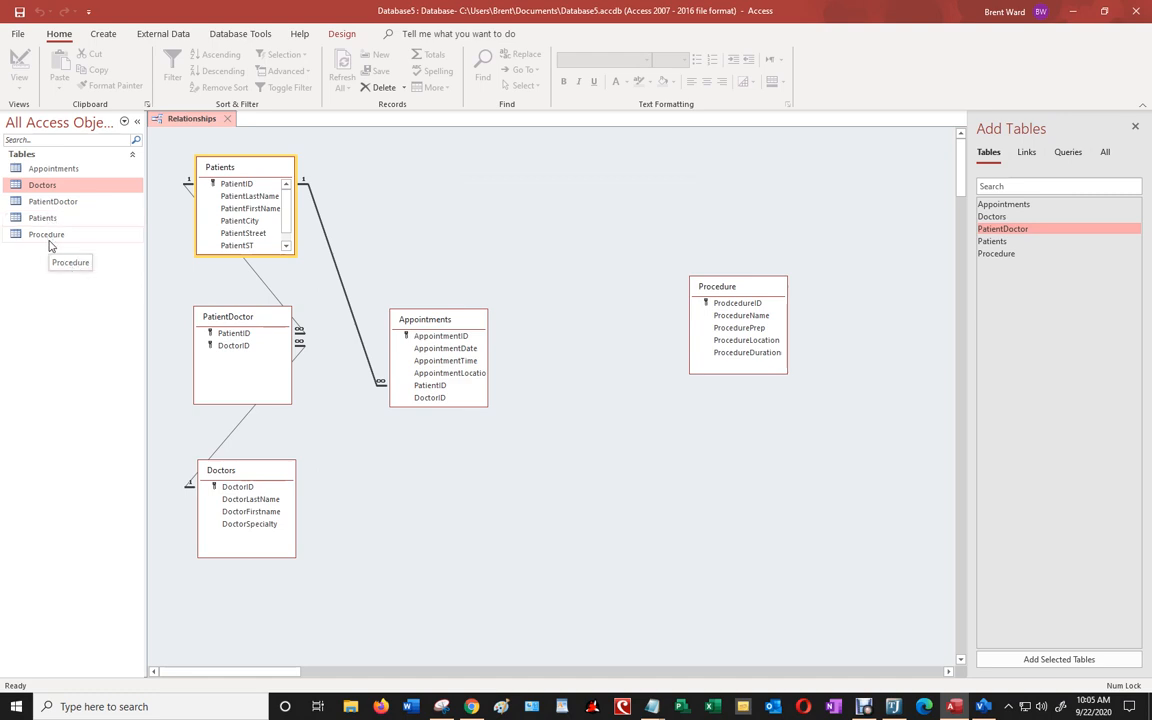
left_click(48, 192)
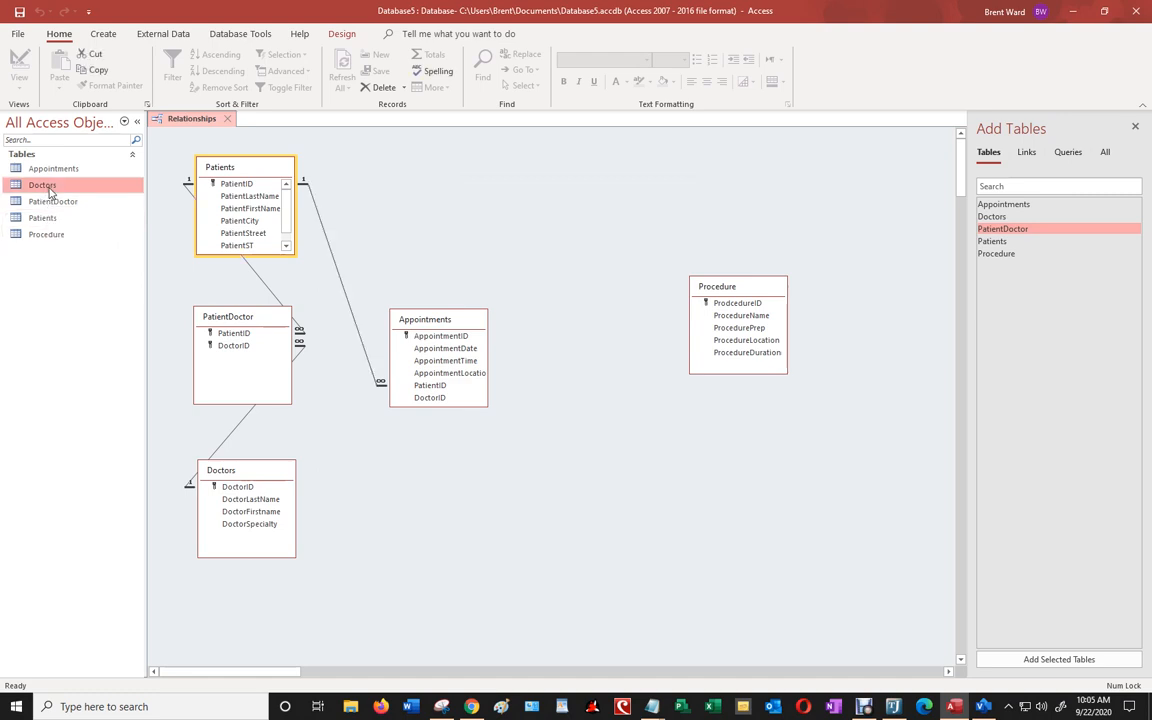
Relate Doctors to Appointments on DoctorID with referential integrity enforced
left_click_drag(237, 487, 433, 403)
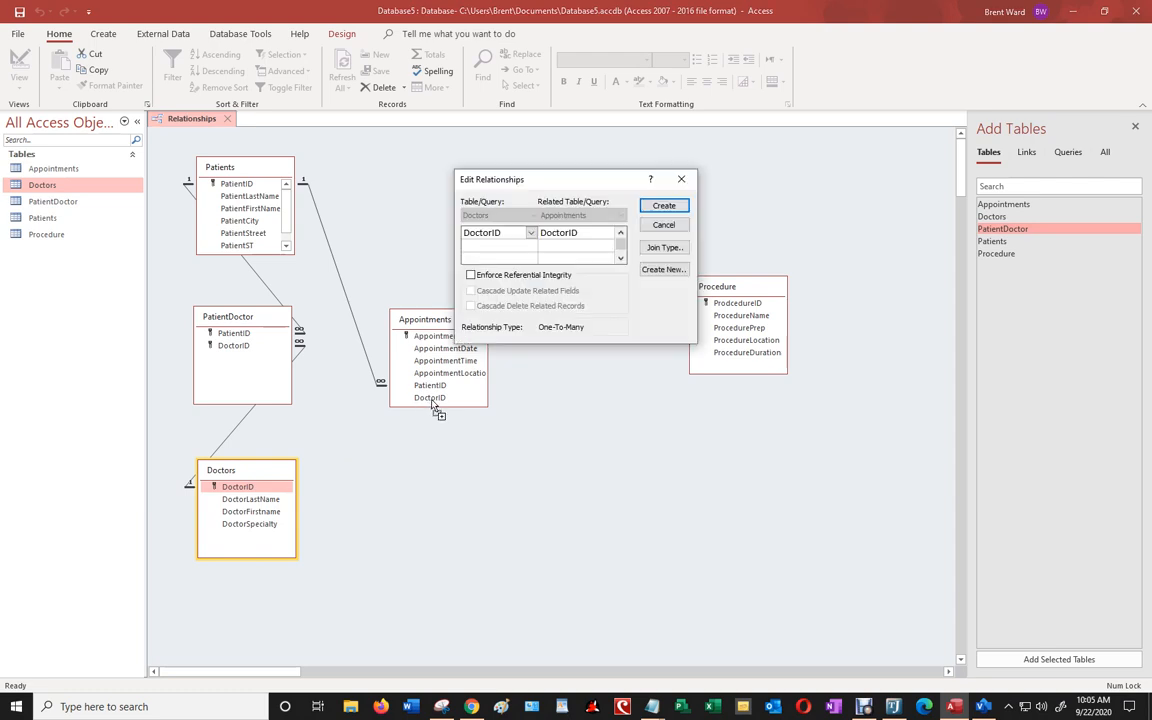
left_click(471, 275)
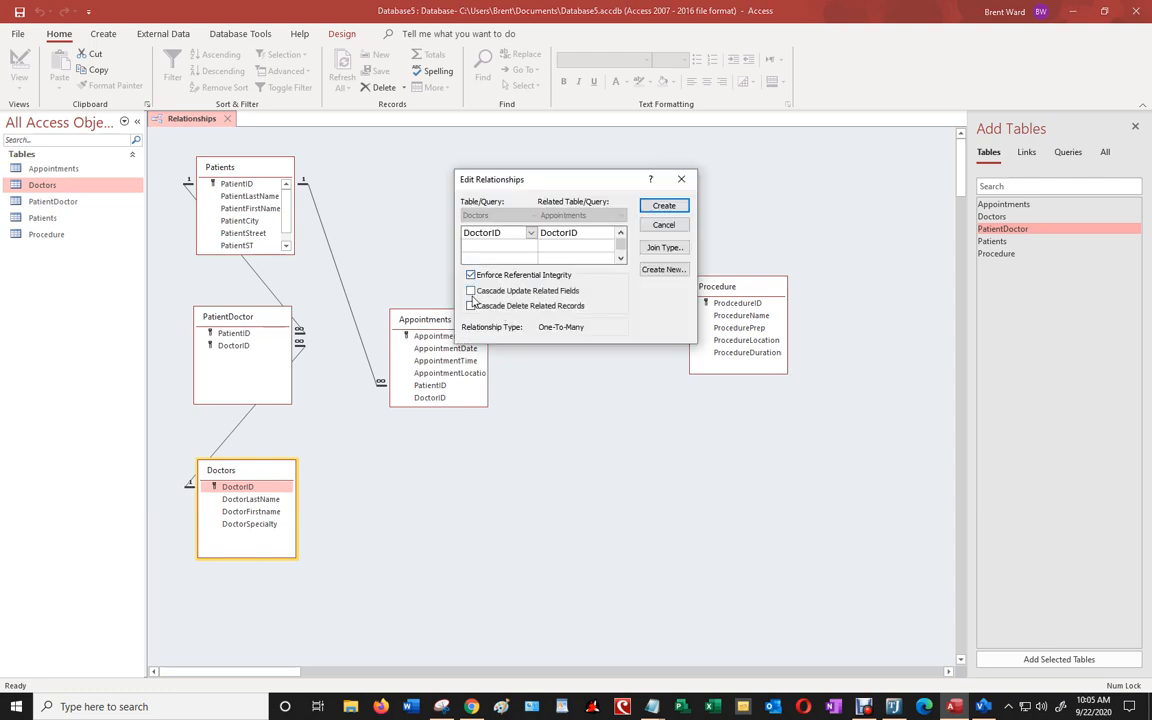
left_click(664, 206)
left_click(588, 347)
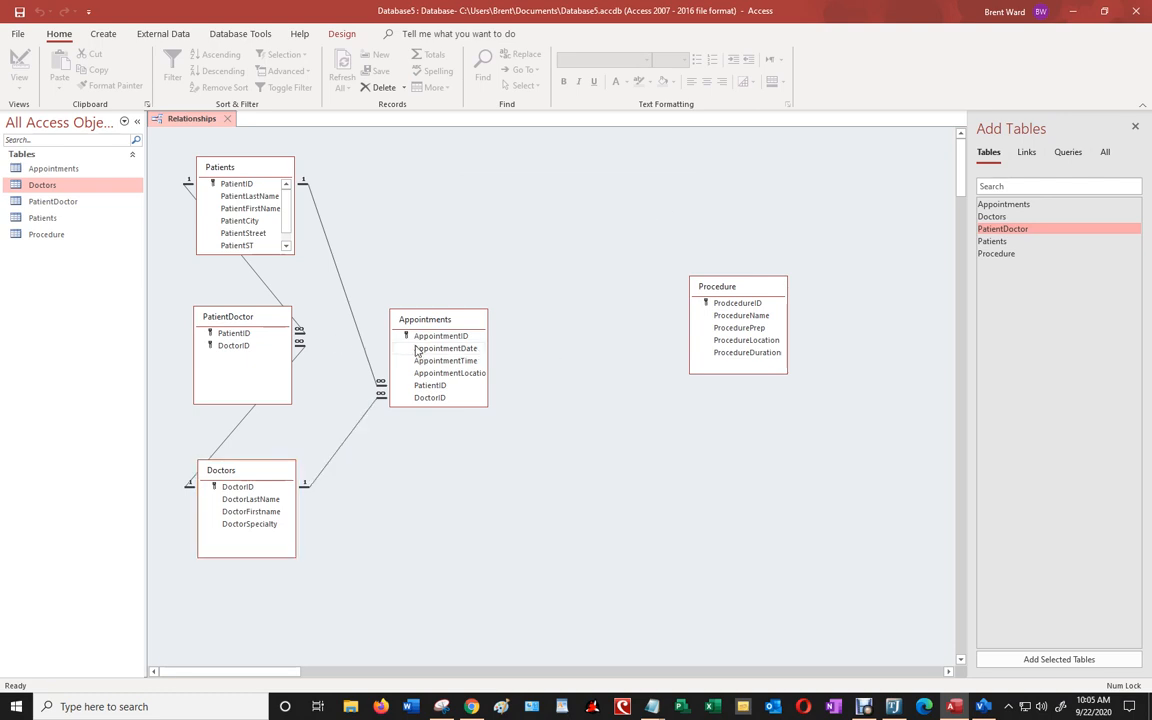
Move the Procedure table level with Patients, above and to the right of Appointments, and consult the Visio diagram for its links
left_click_drag(465, 319, 459, 315)
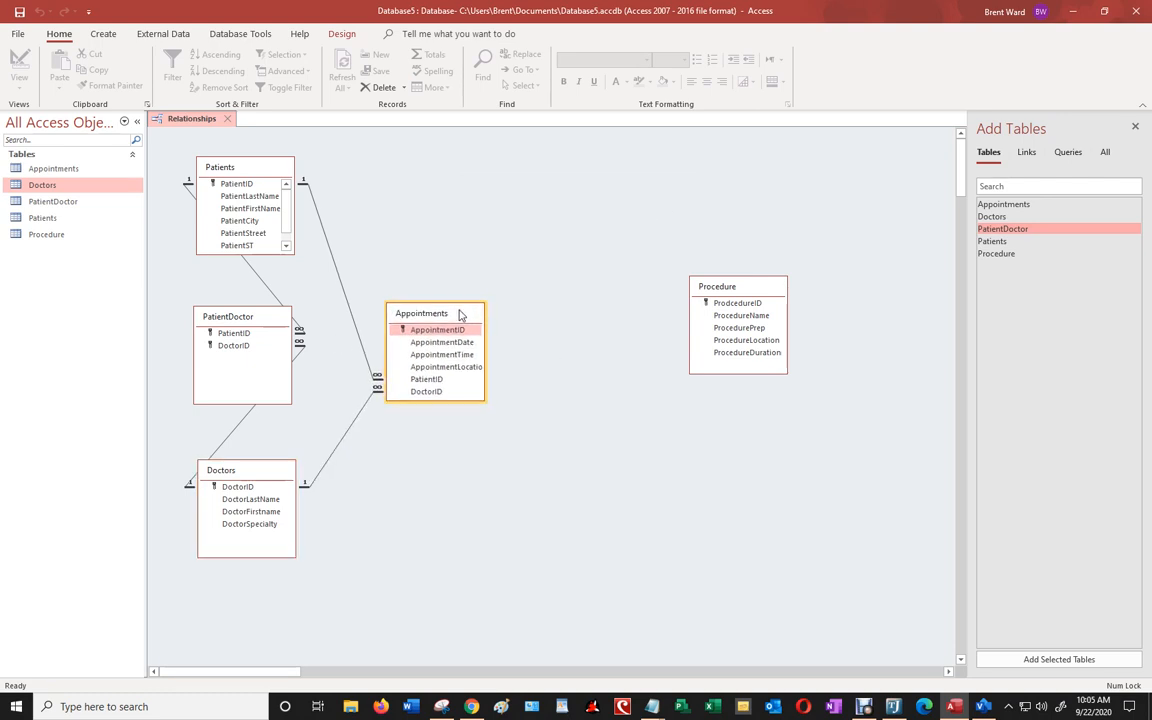
left_click_drag(735, 292, 607, 172)
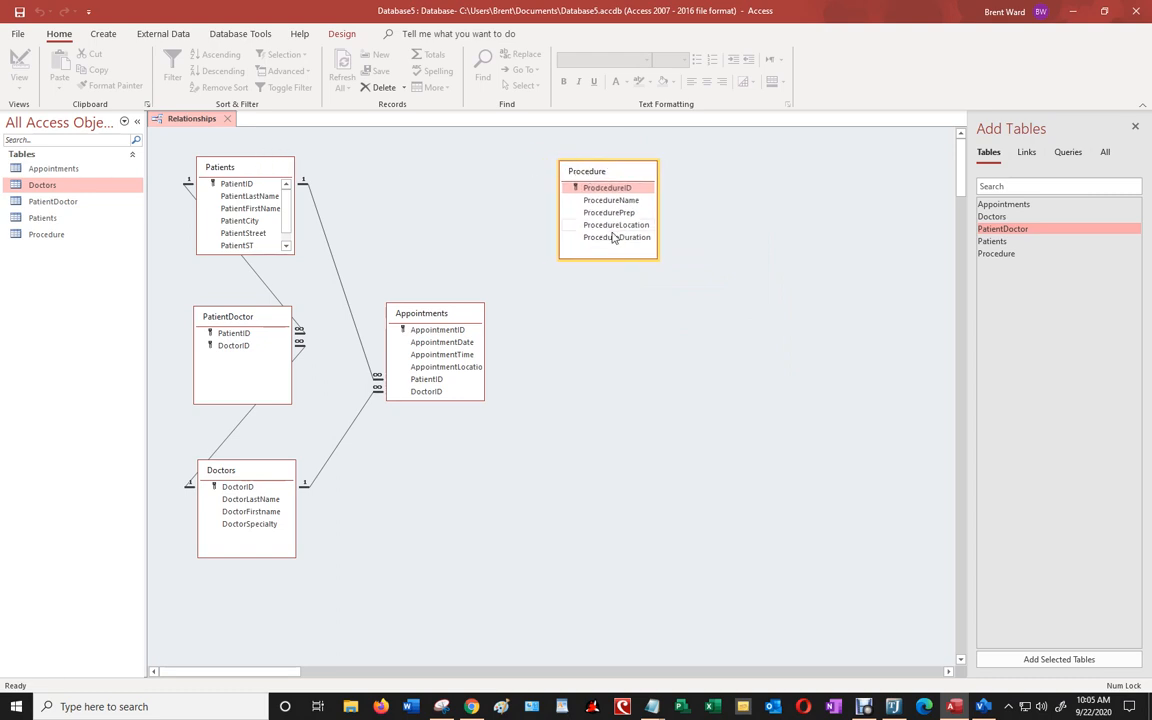
left_click(984, 706)
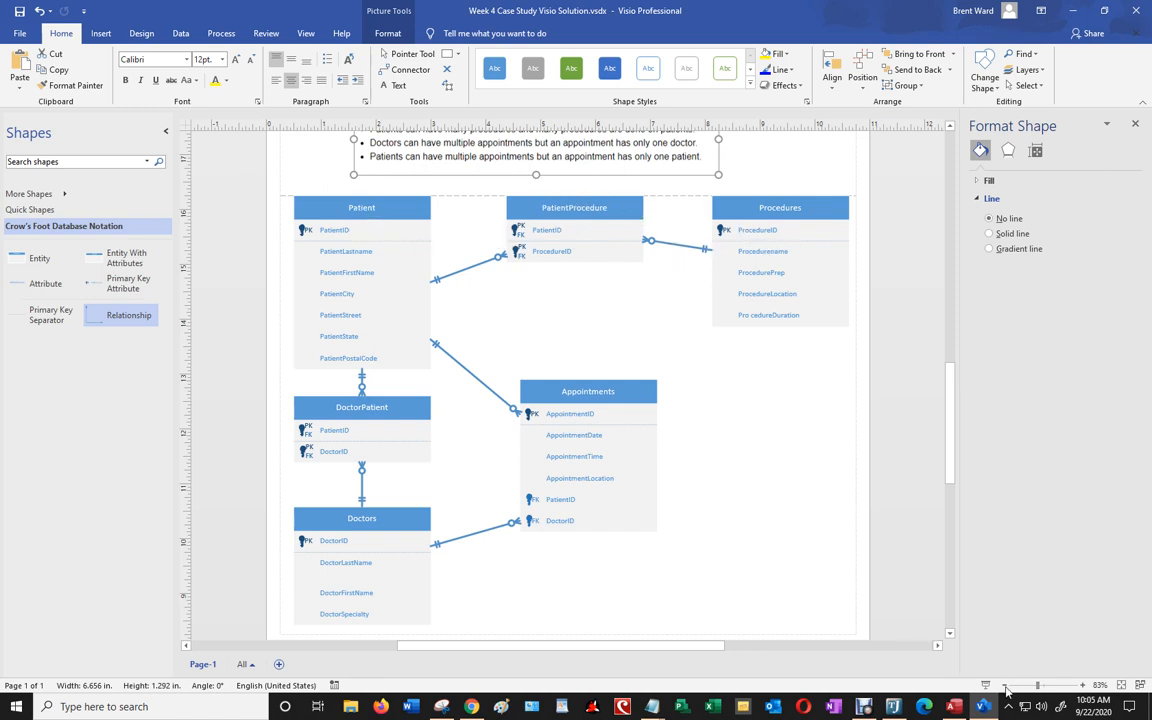
left_click(866, 708)
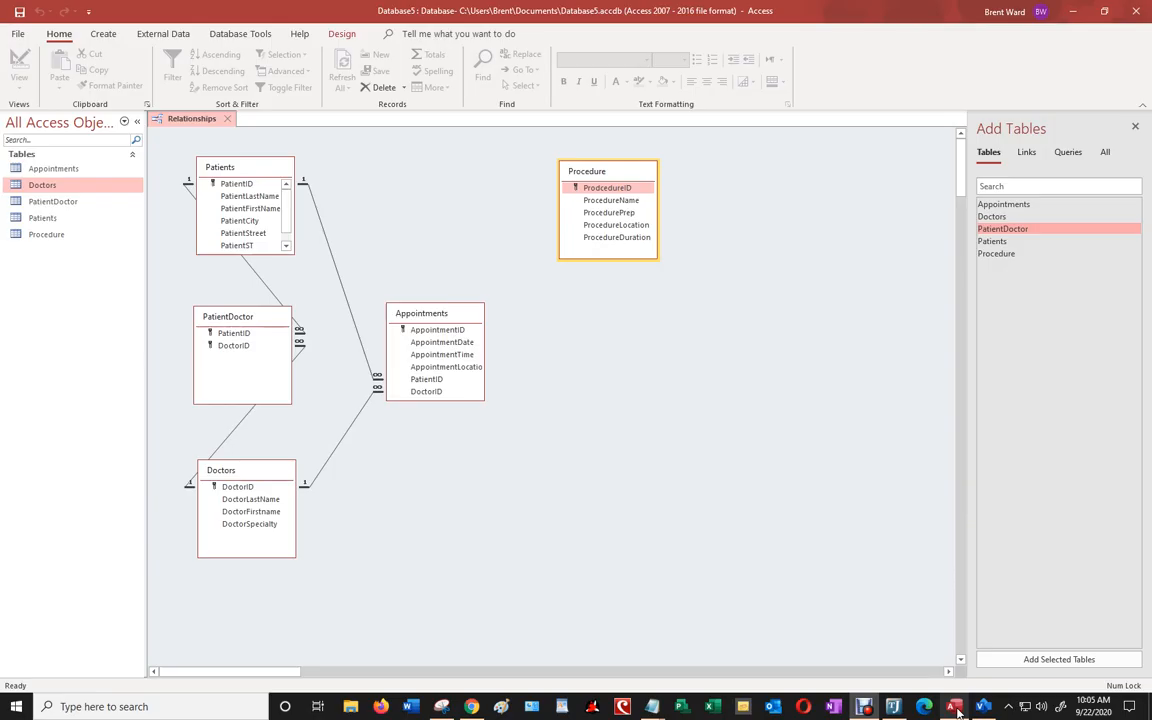
left_click(958, 709)
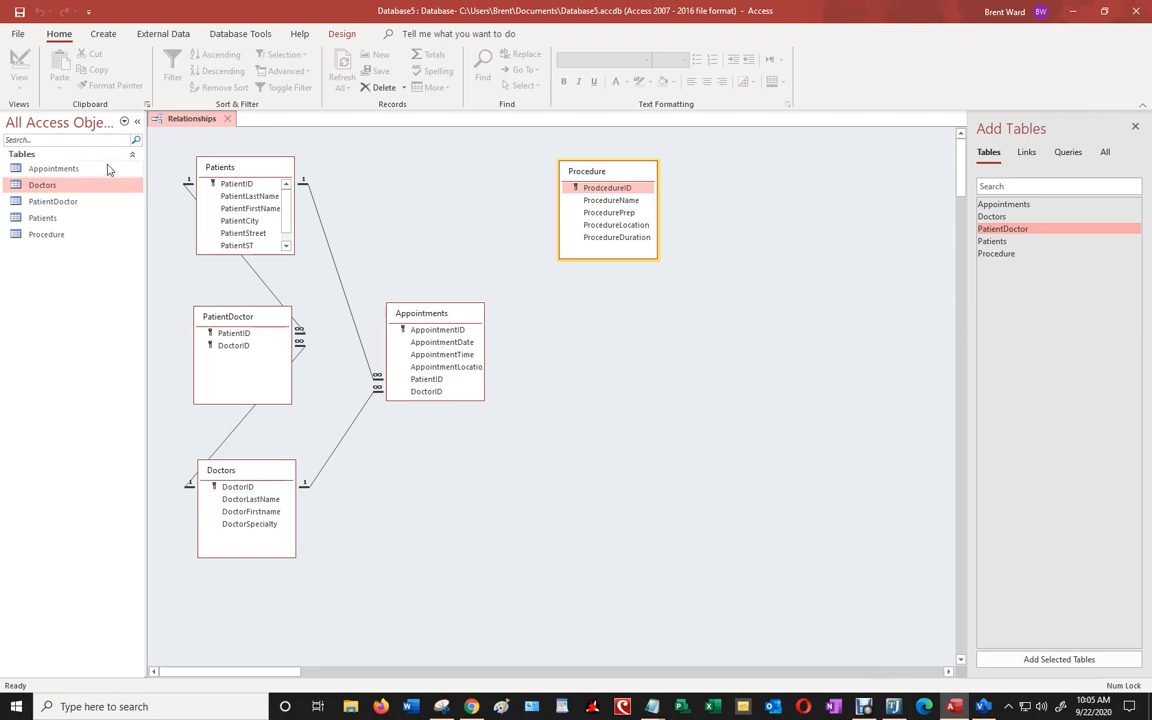
left_click(342, 190)
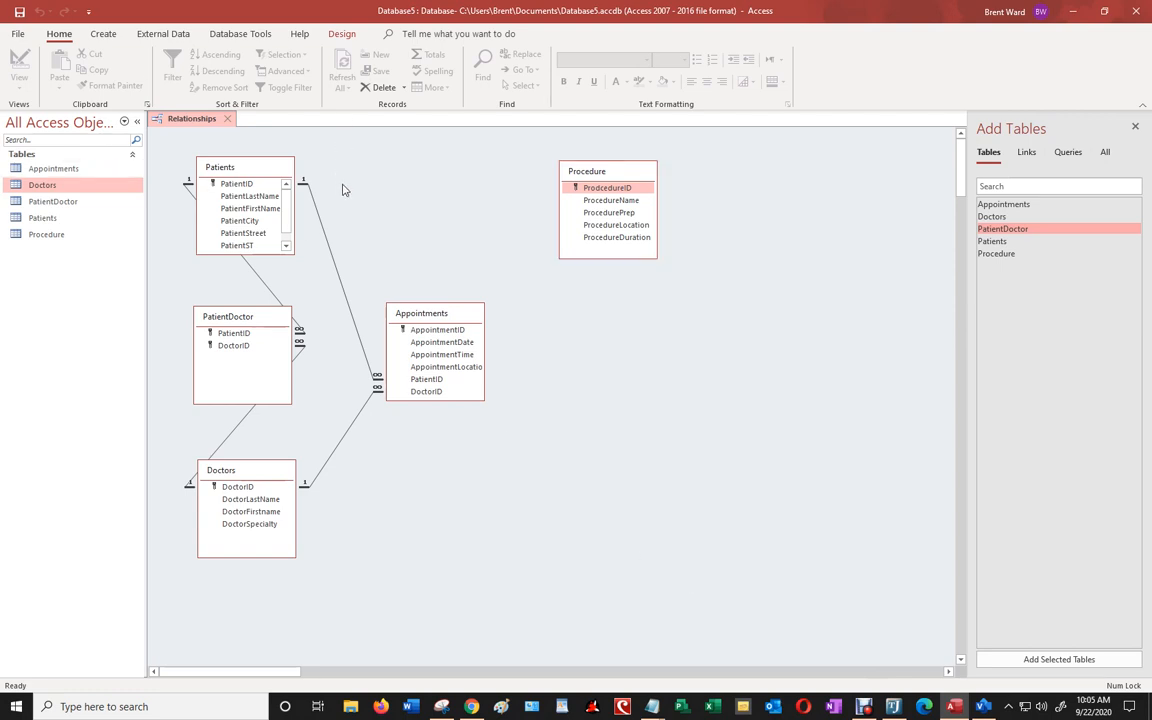
Create a new table, saving it as PatientProcedure and opening it in Design view
left_click(110, 38)
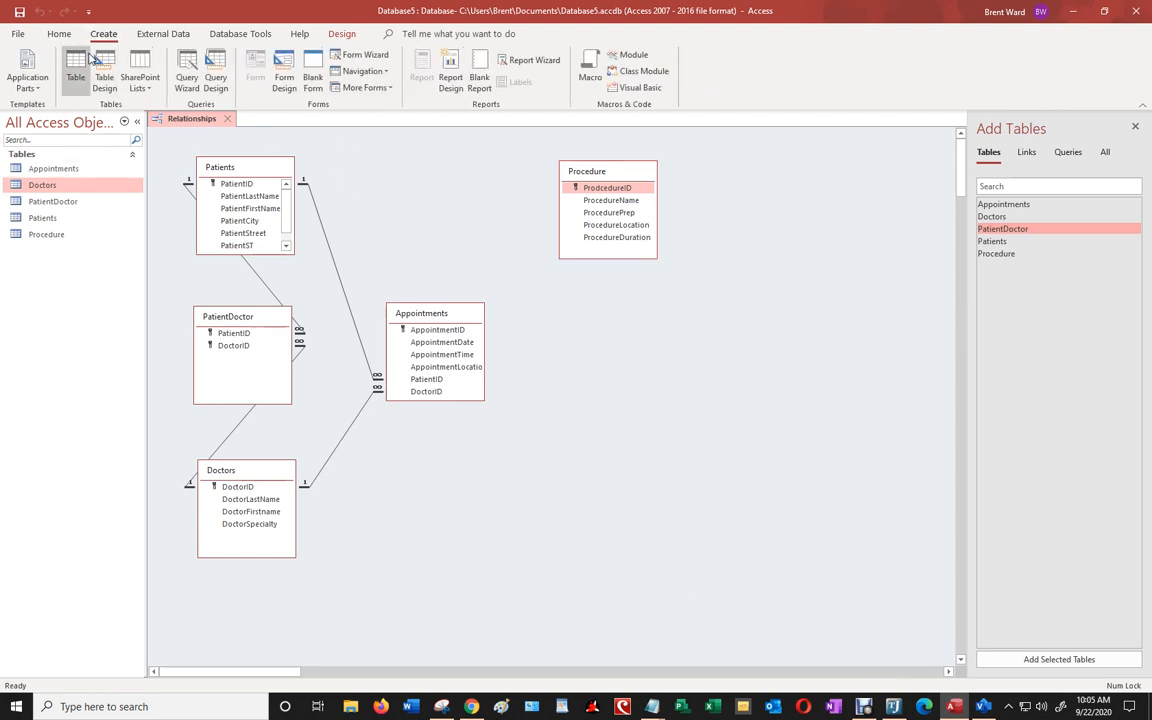
left_click(80, 58)
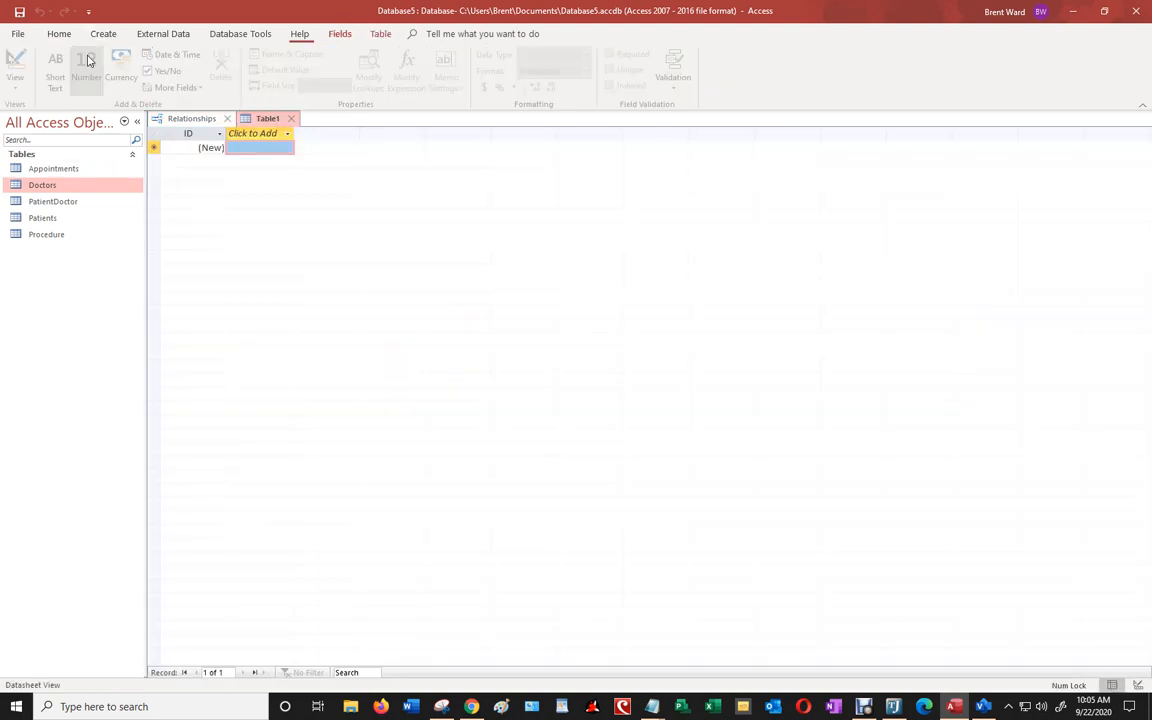
right_click(264, 122)
left_click(311, 190)
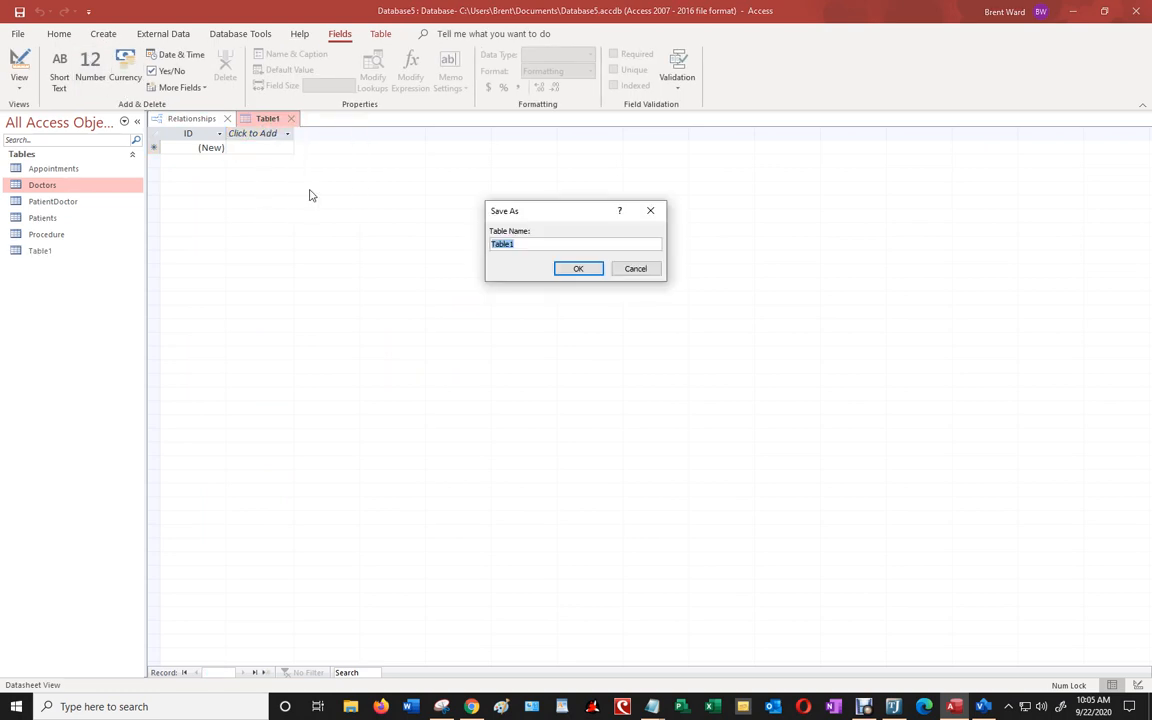
type("PatientProcedure")
left_click(573, 268)
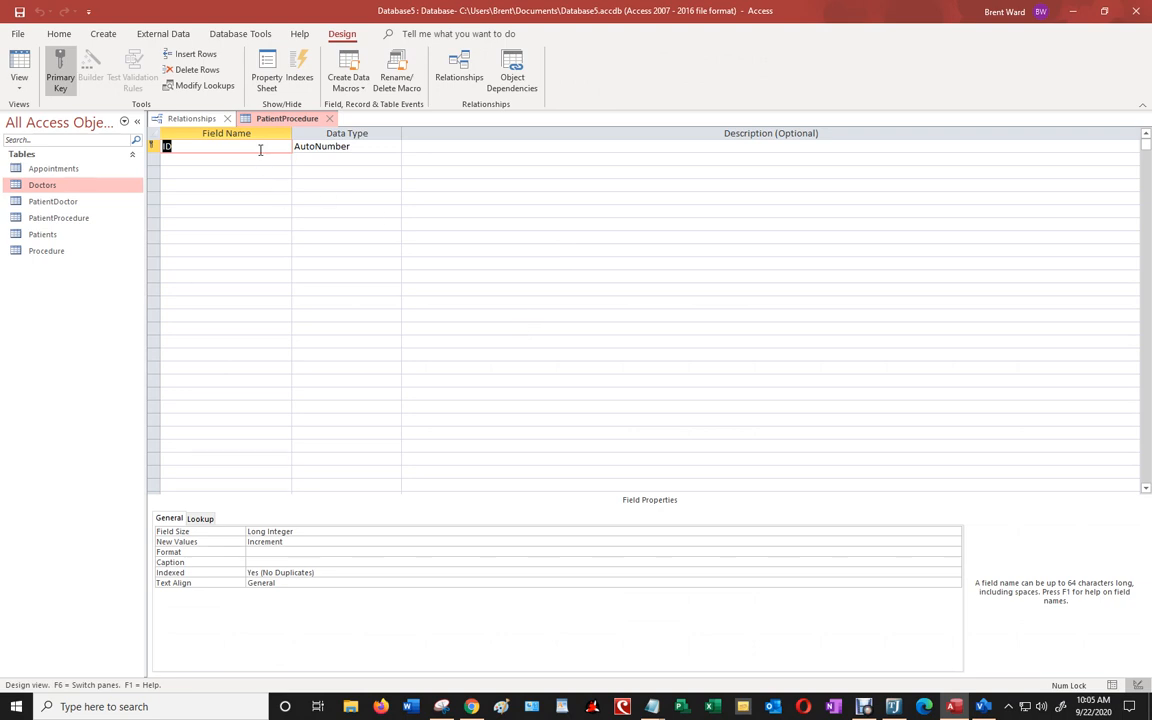
Rename the ID field to PatientID with data type Short Text, and add a ProcedureID Short Text field below it
left_click_drag(260, 150, 165, 130)
type("Patient")
left_click(355, 146)
left_click(394, 146)
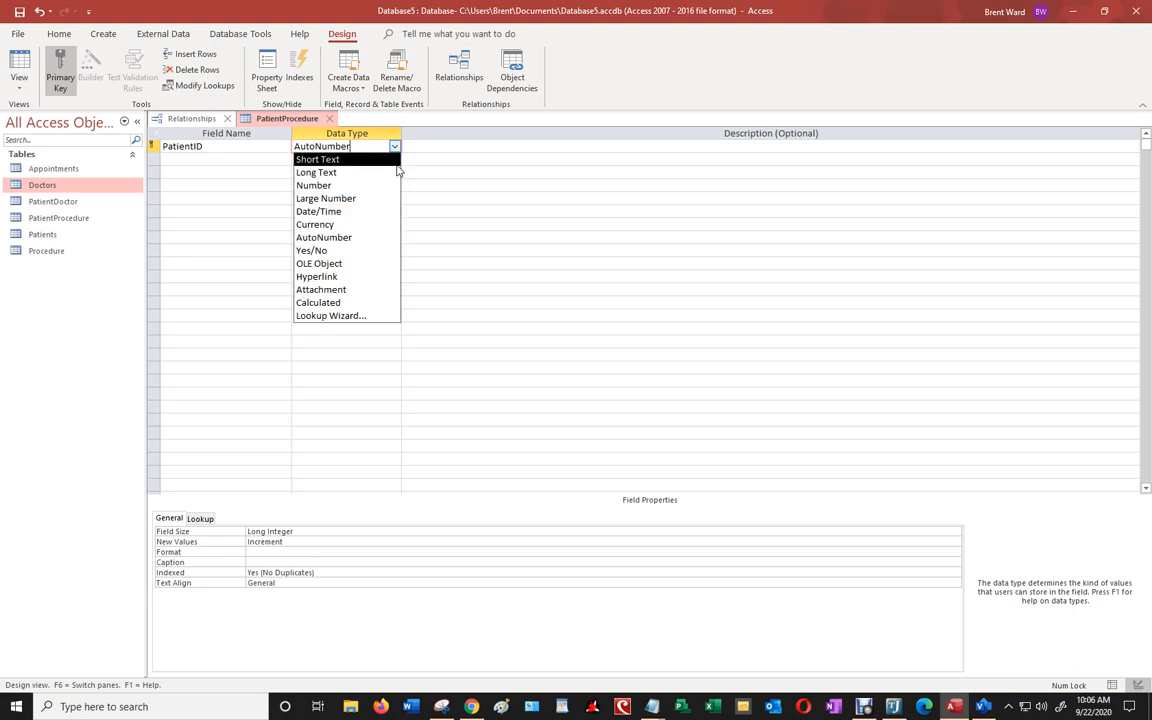
left_click(386, 159)
left_click(229, 157)
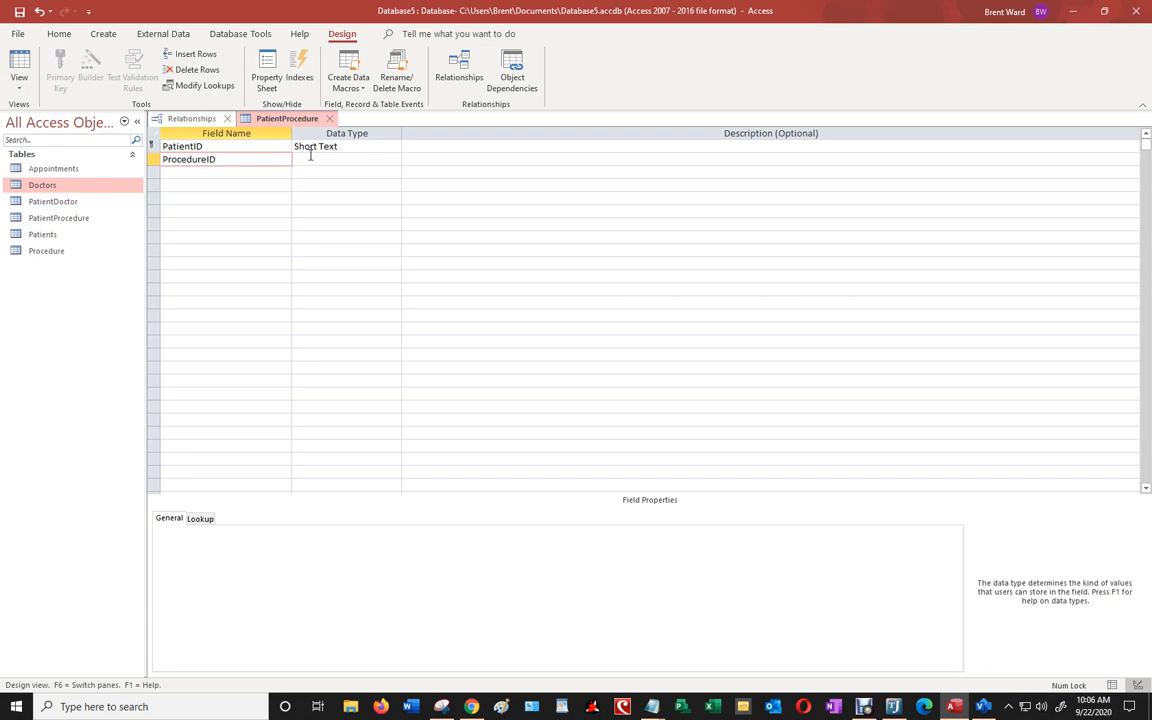
key("Tab")
key("Tab")
key("Tab")
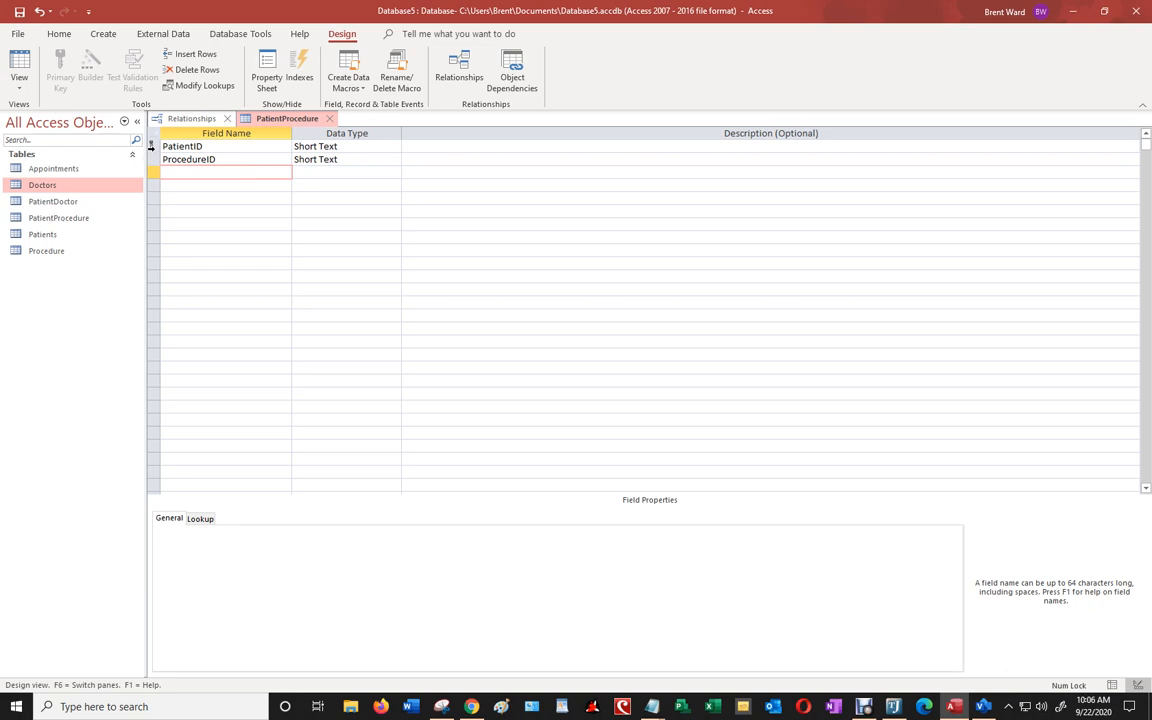
Set PatientID and ProcedureID together as the primary key of PatientProcedure, saving and closing the table
left_click(151, 146)
left_click(153, 158, "shift")
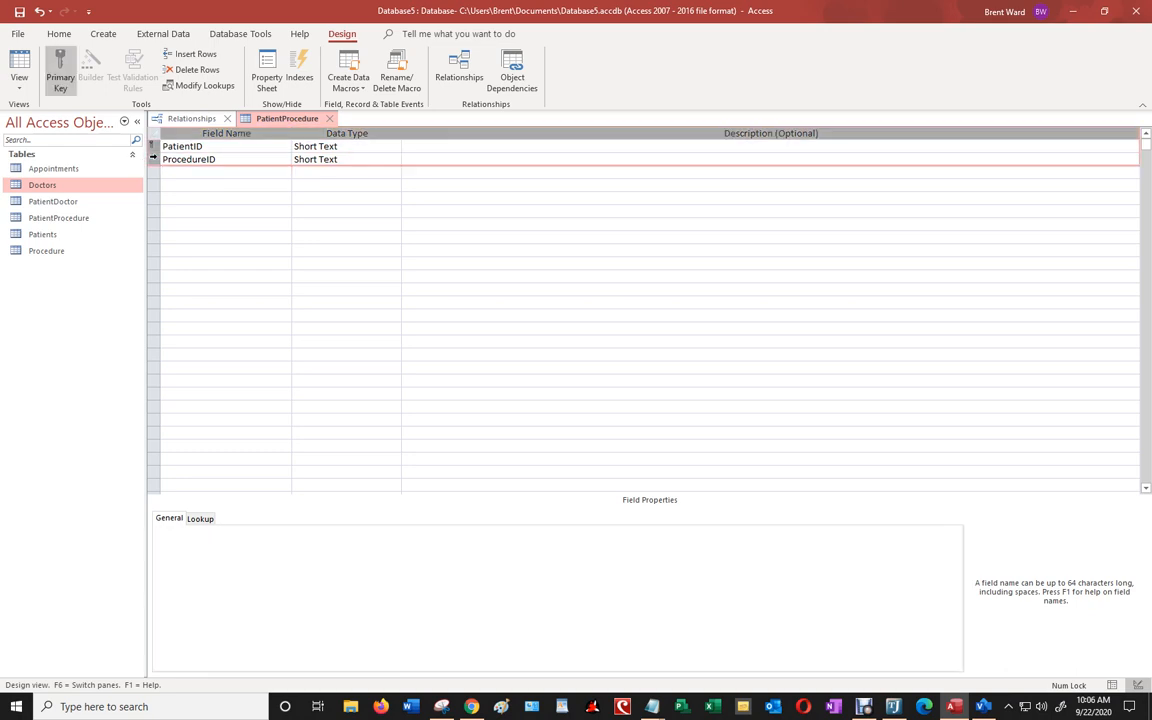
left_click(183, 161)
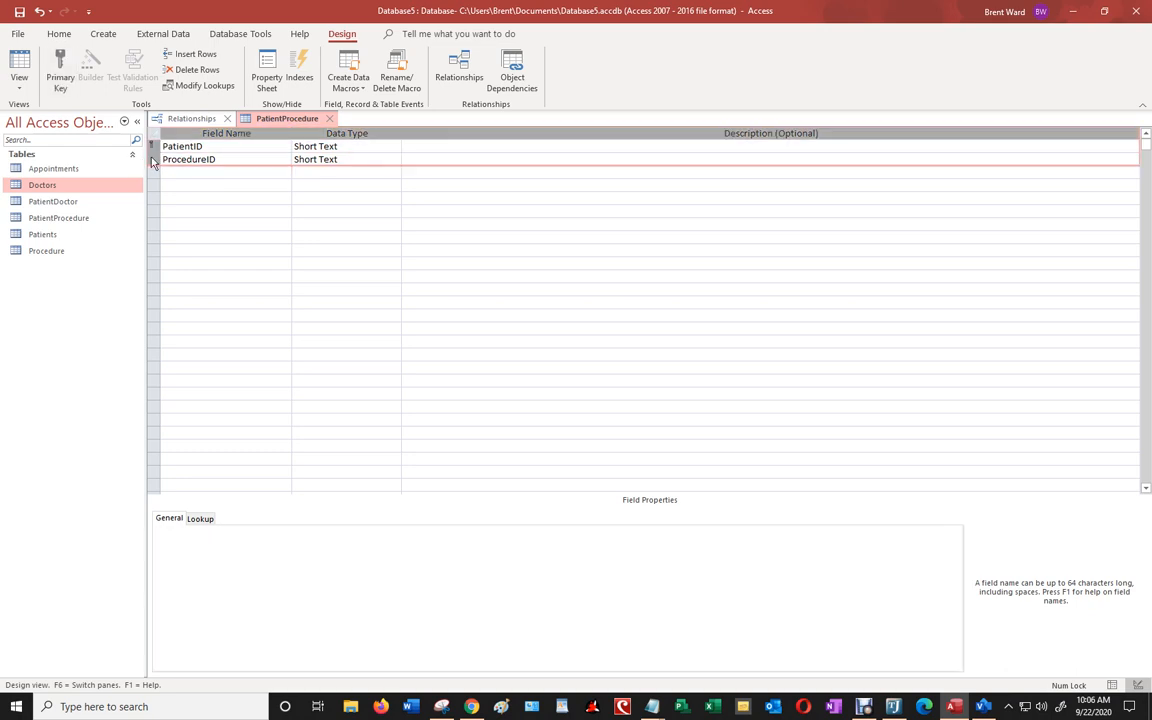
left_click(58, 70)
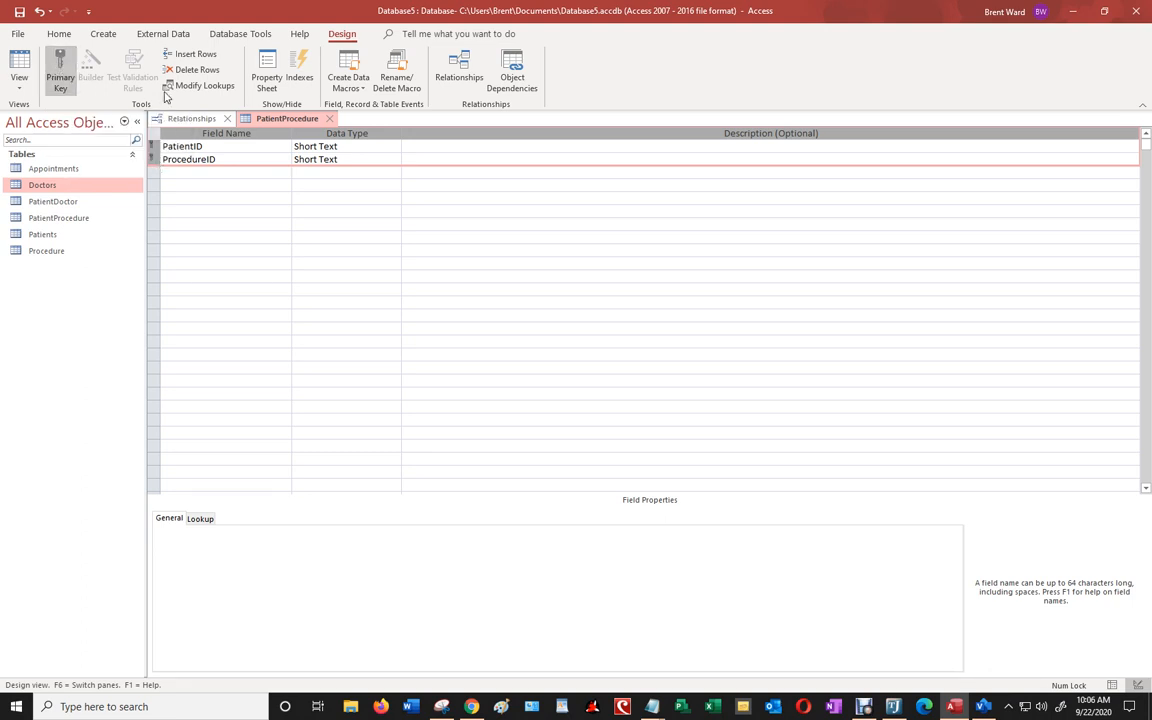
left_click(328, 119)
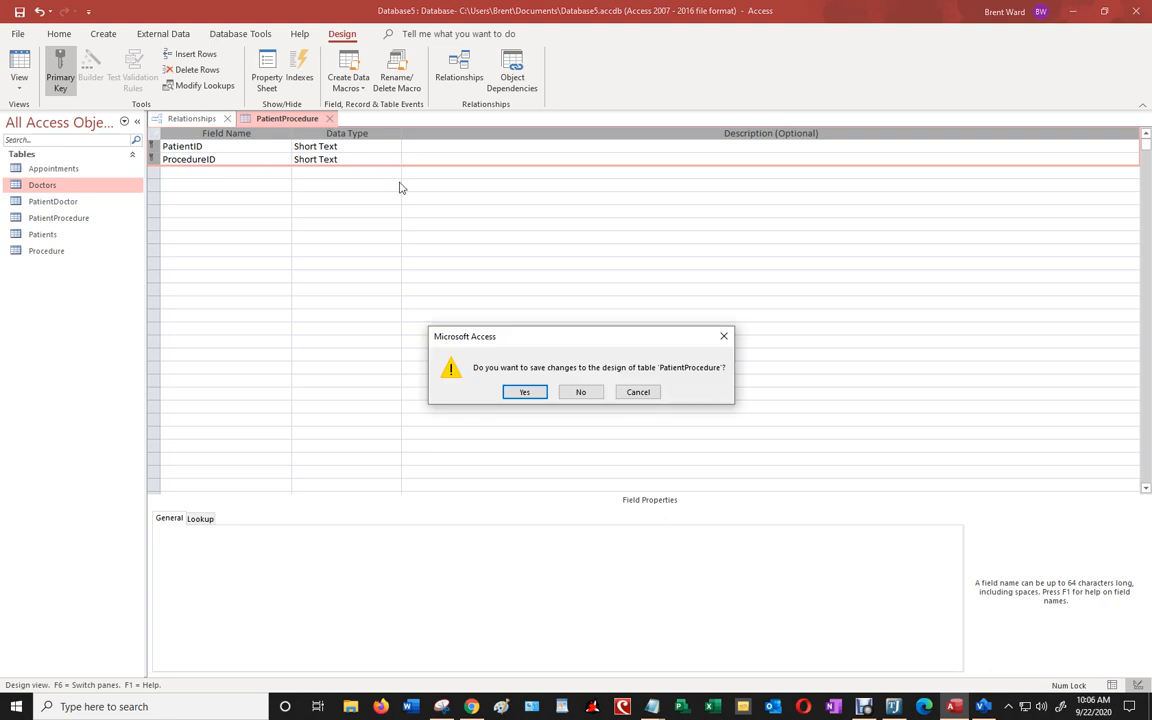
left_click(524, 392)
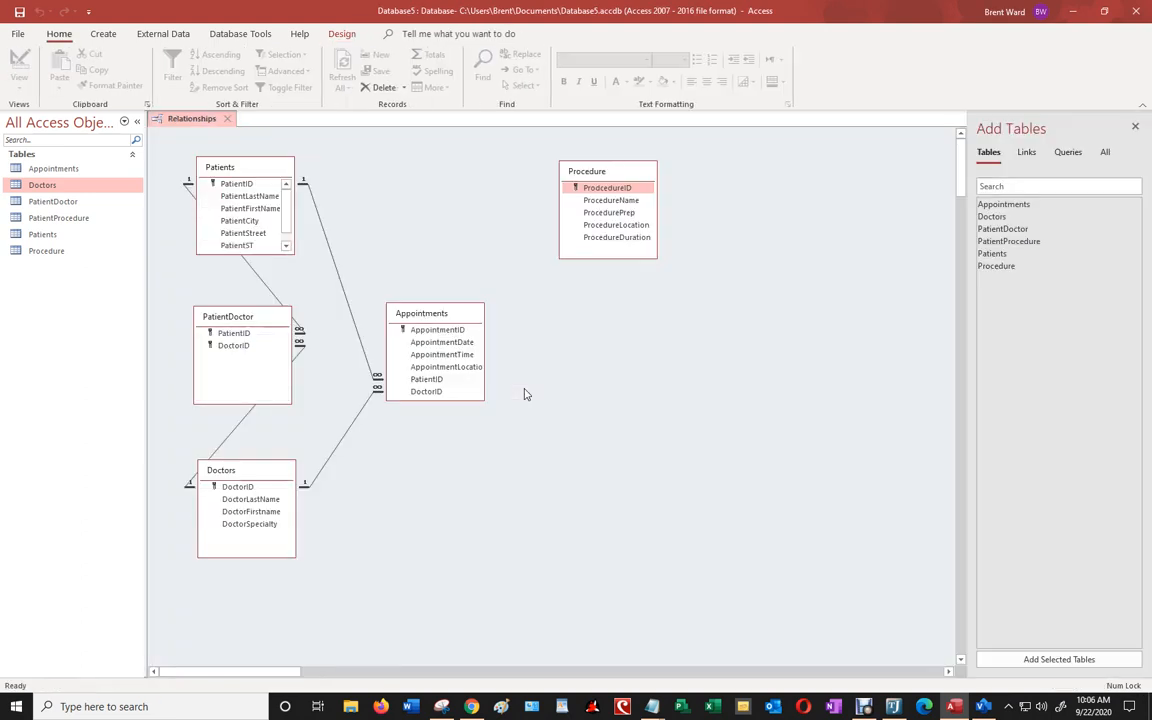
Add the PatientProcedure table to the relationships layout and position it between Patients and Procedure
left_click_drag(607, 171, 580, 172)
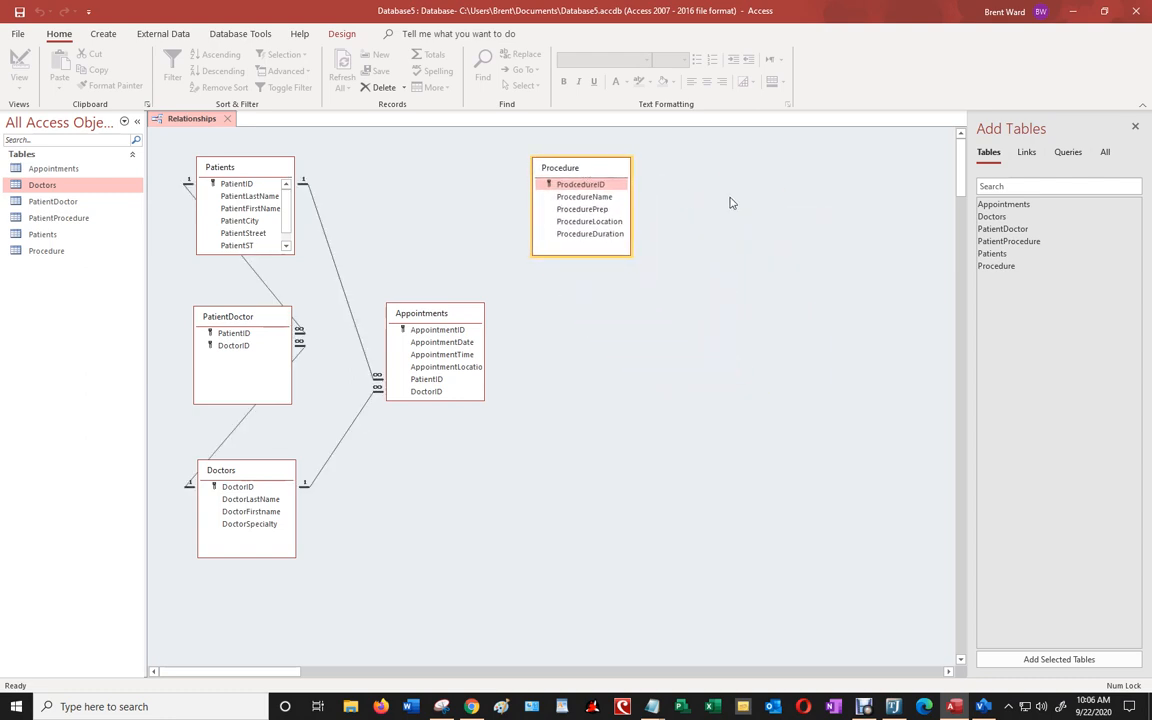
double_click(1004, 242)
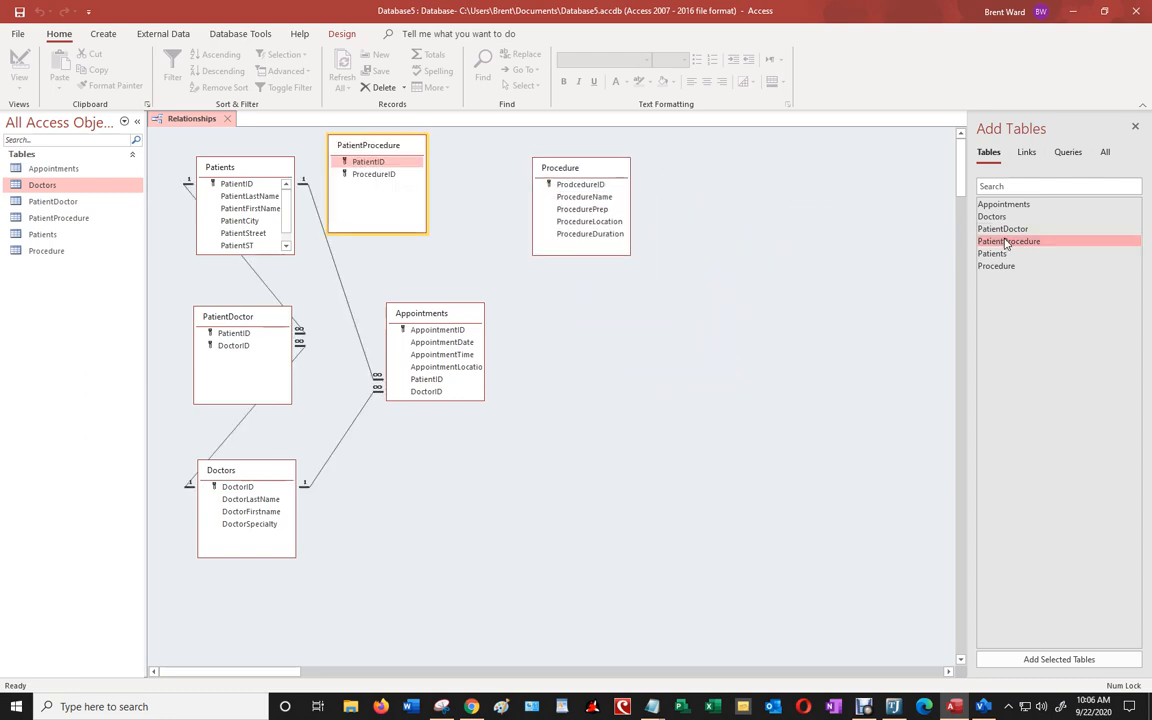
left_click_drag(416, 134, 450, 171)
Relate PatientID in Patients to PatientID in PatientProcedure, enforcing referential integrity
left_click_drag(248, 187, 416, 190)
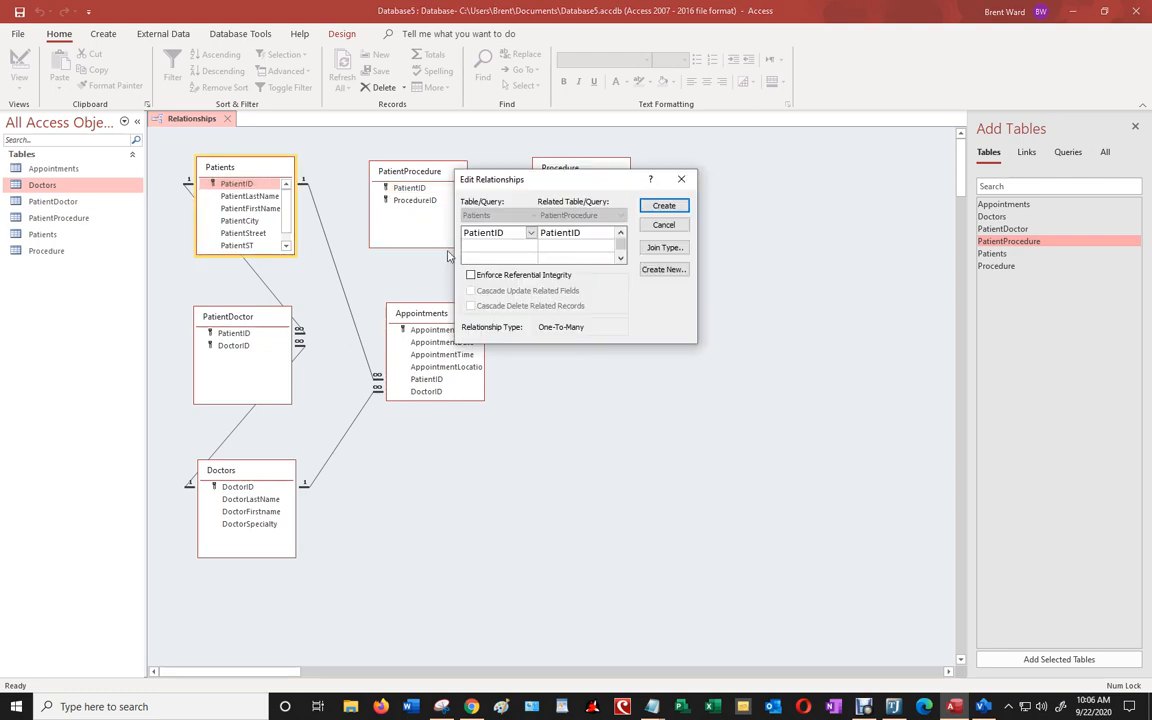
left_click(471, 274)
left_click(664, 206)
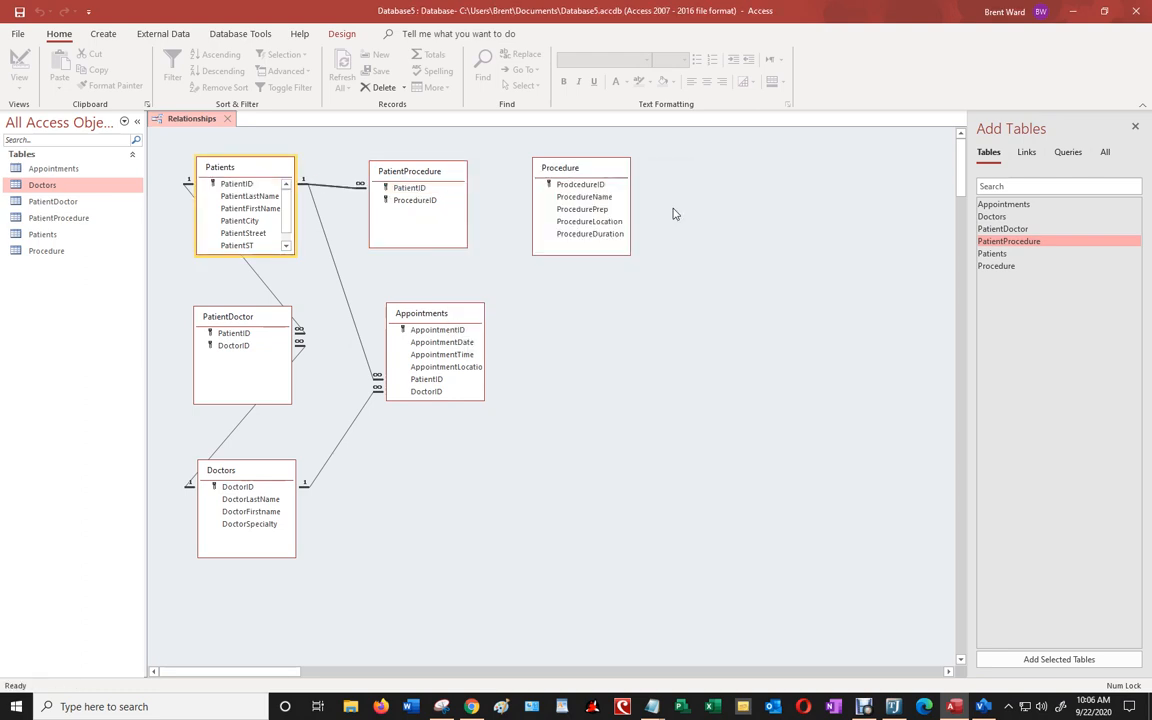
Relate ProdcedureID in Procedure to ProcedureID in PatientProcedure, enforcing referential integrity
left_click_drag(560, 184, 418, 205)
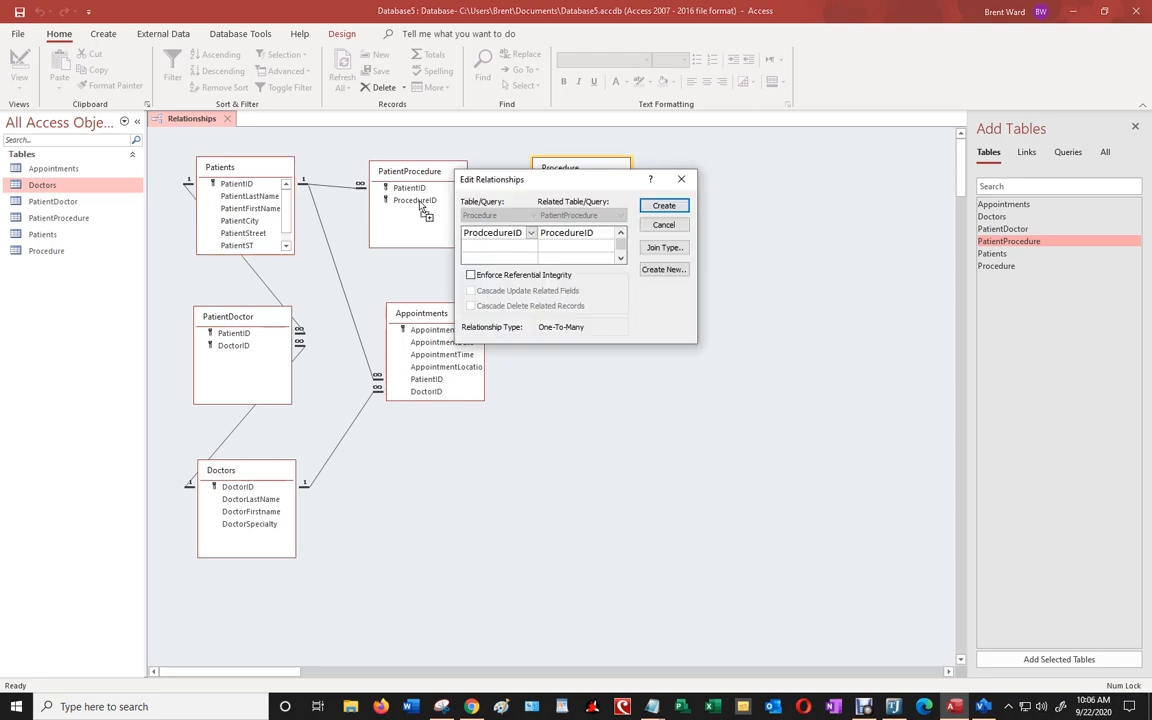
left_click(471, 274)
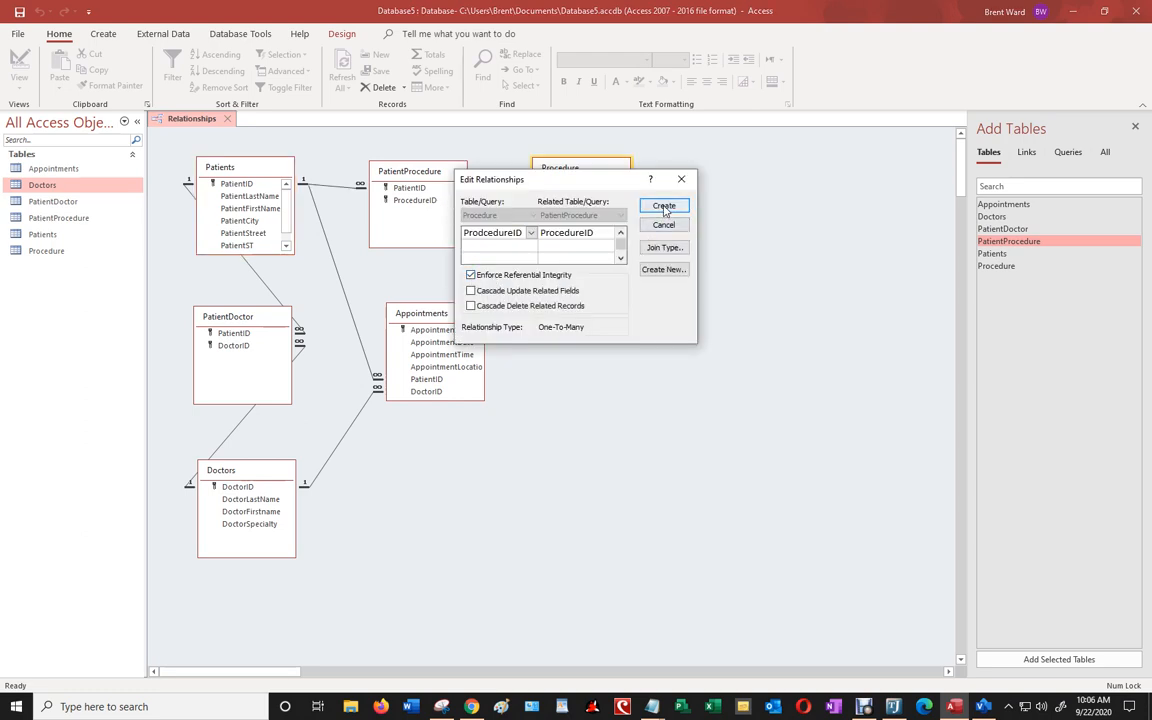
left_click(664, 206)
Space out the Procedure and PatientProcedure tables in the relationships layout so their connecting lines are readable
left_click_drag(607, 175, 624, 176)
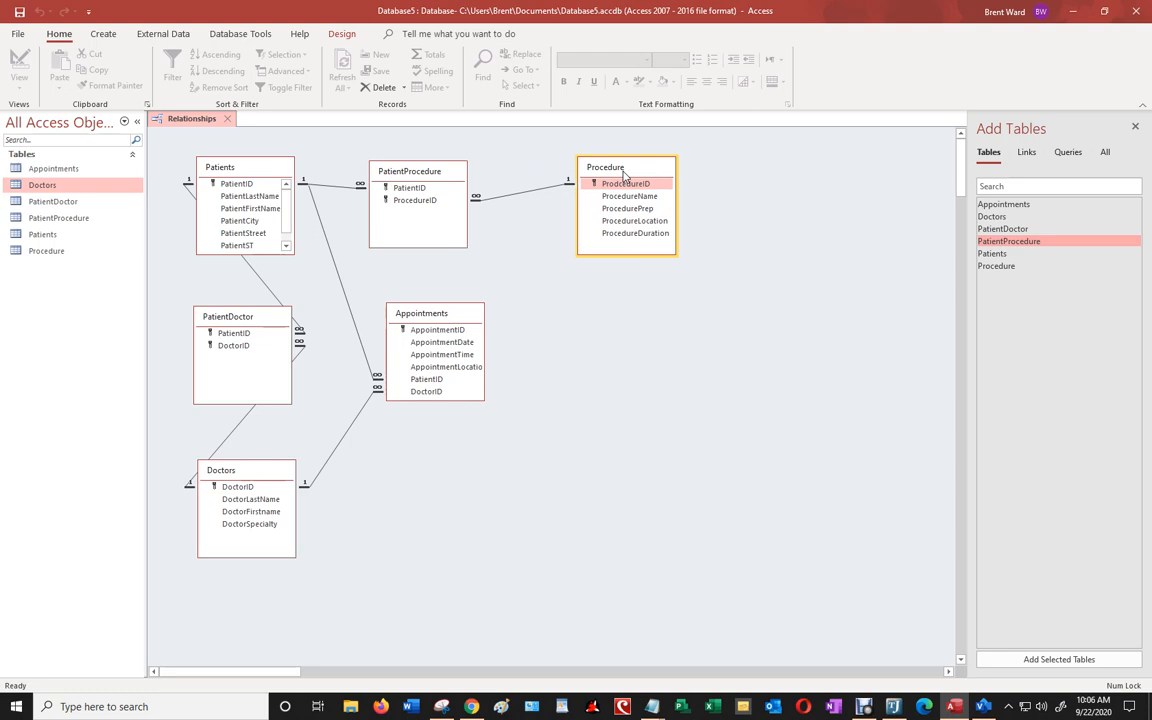
left_click_drag(444, 172, 463, 170)
left_click(521, 281)
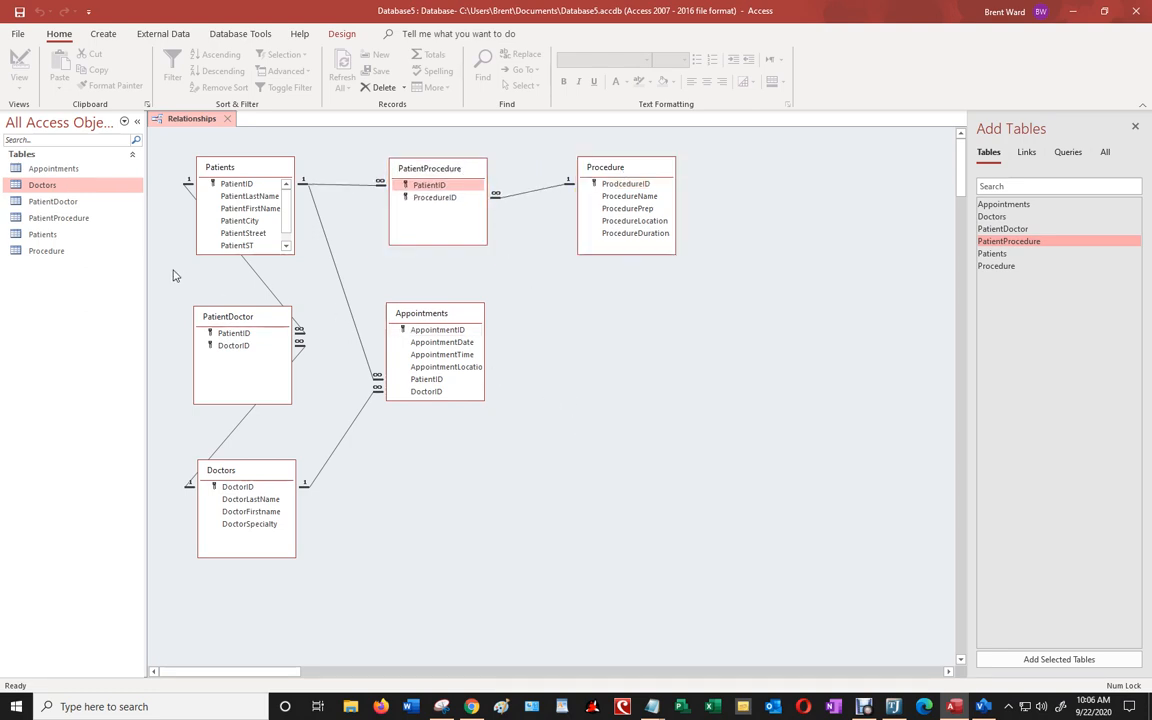
Open the Appointments, Doctors, PatientDoctor, PatientProcedure and Procedure tables to examine their fields and records
left_click(37, 203)
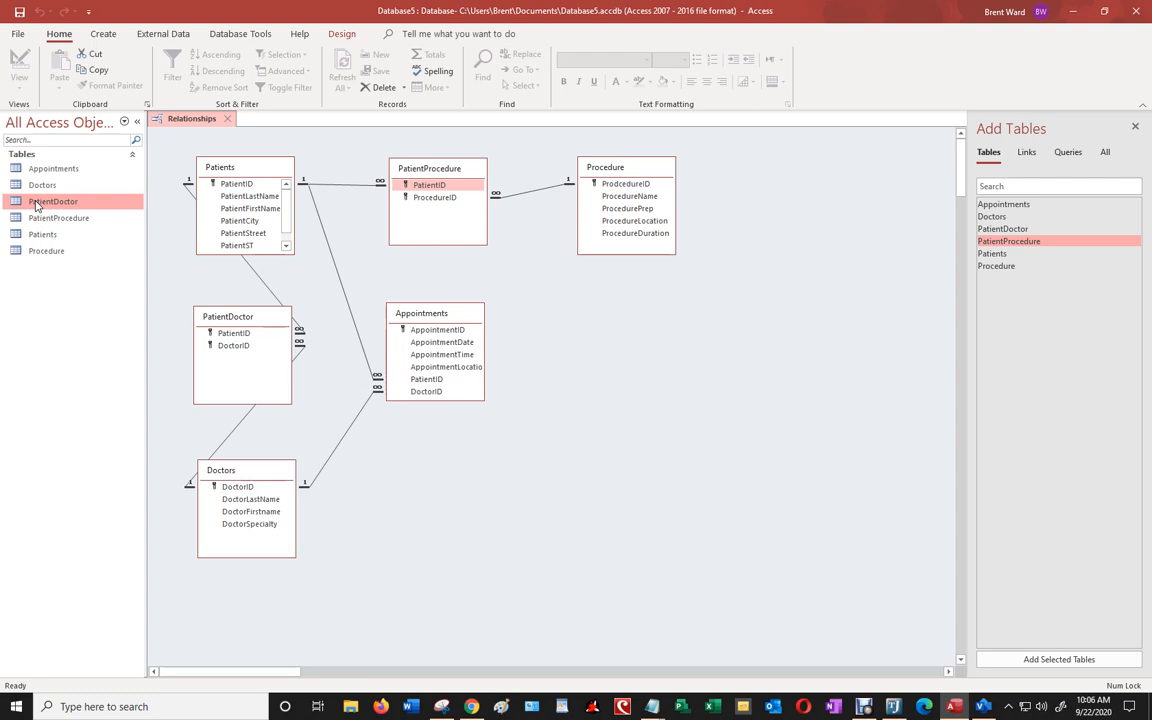
double_click(50, 168)
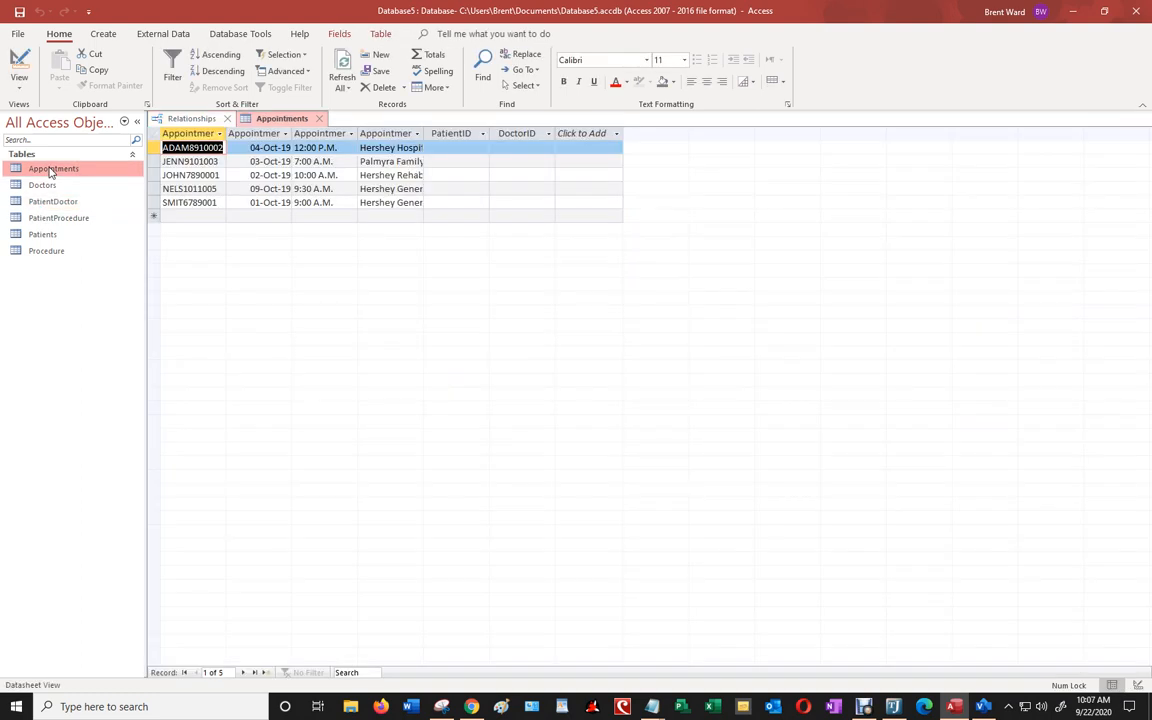
double_click(46, 187)
double_click(46, 201)
left_click(48, 219)
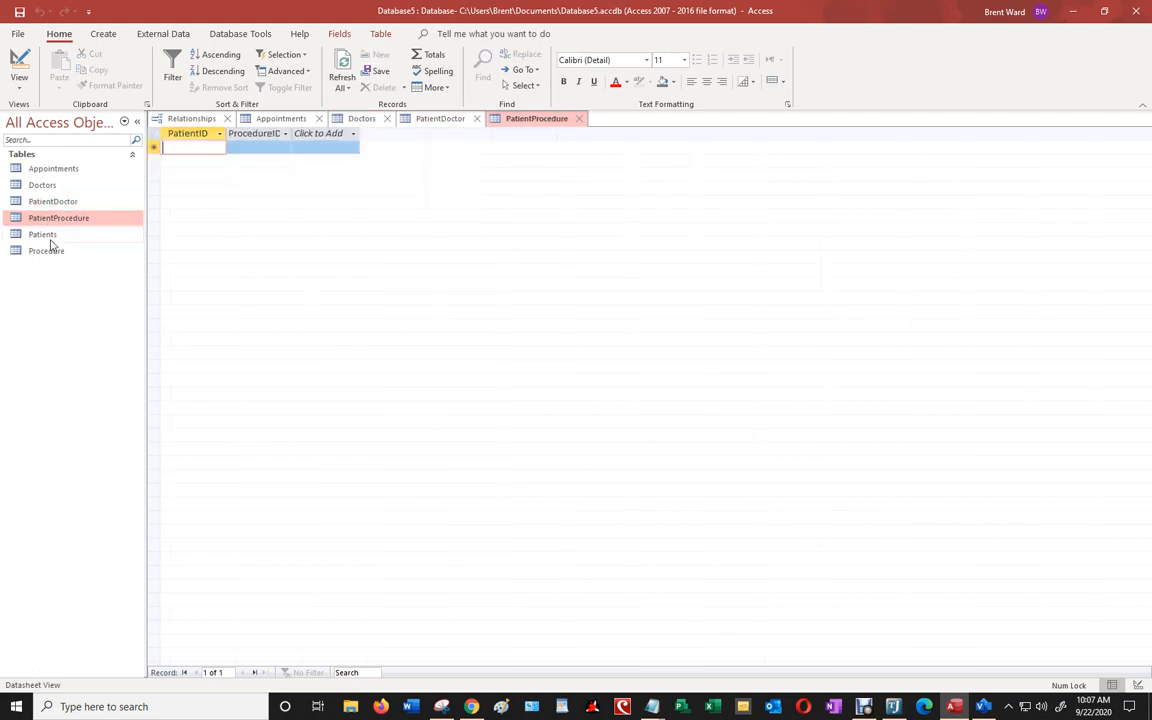
left_click(46, 234)
double_click(46, 250)
left_click(43, 236)
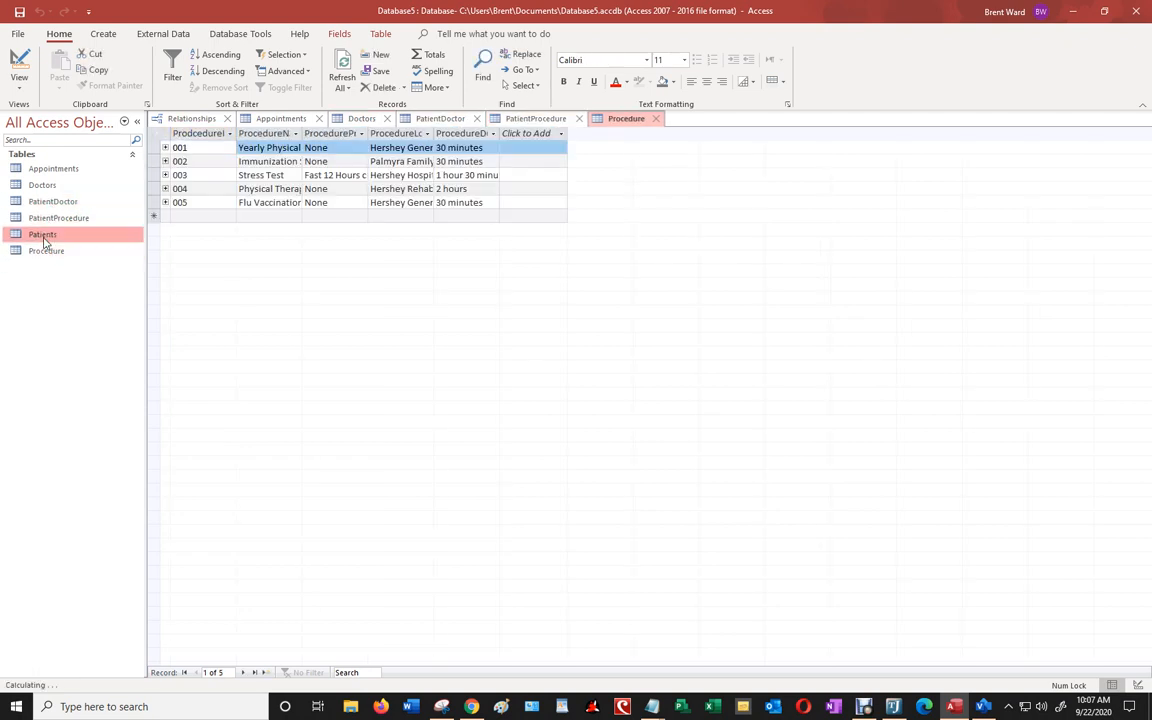
left_click(40, 220)
left_click(40, 203)
left_click(40, 187)
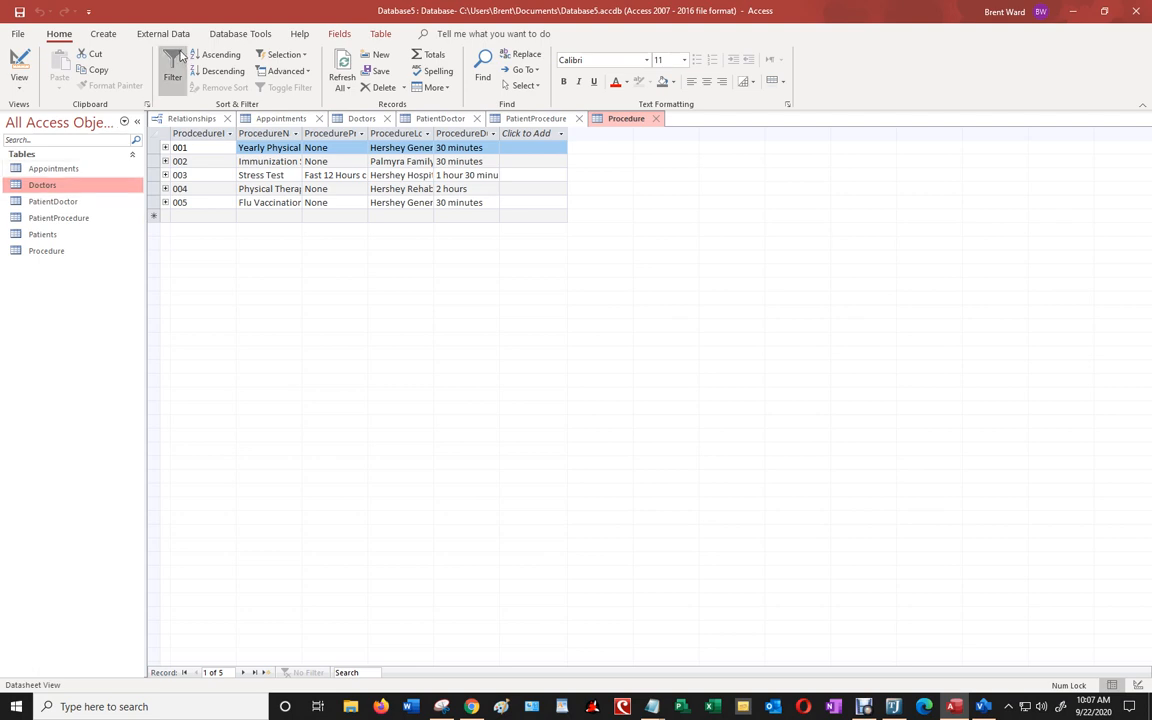
Return to the relationships layout and close it, saving the layout changes
left_click(240, 35)
left_click(172, 70)
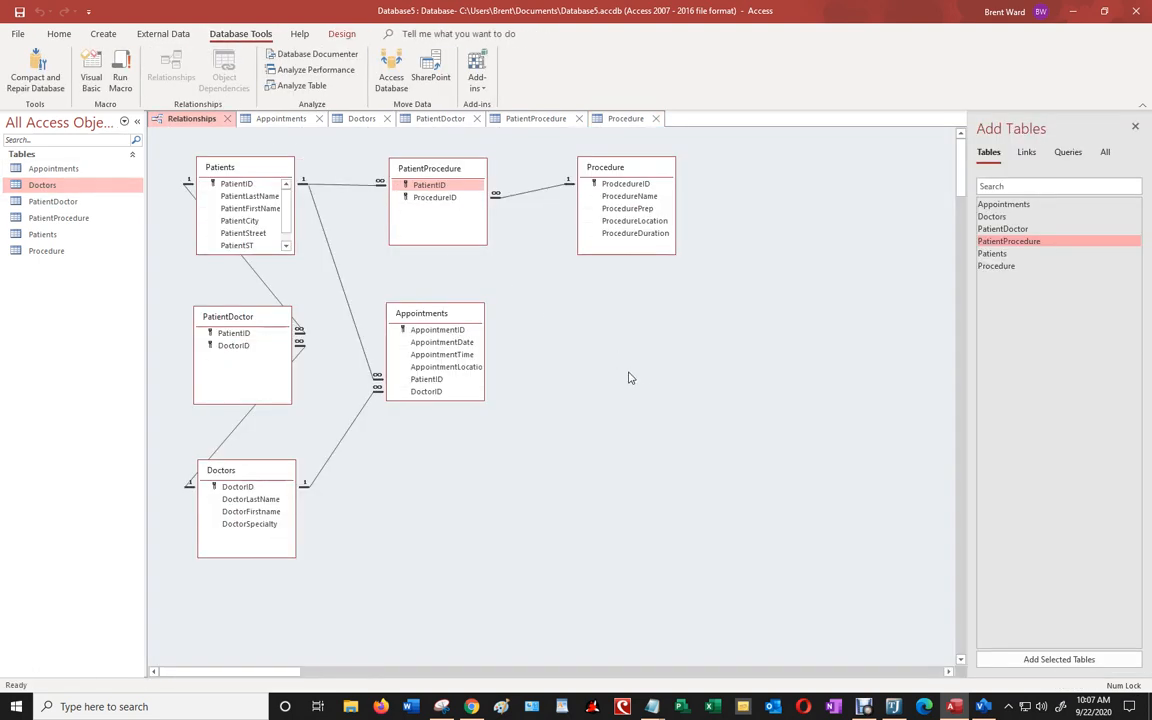
left_click(227, 118)
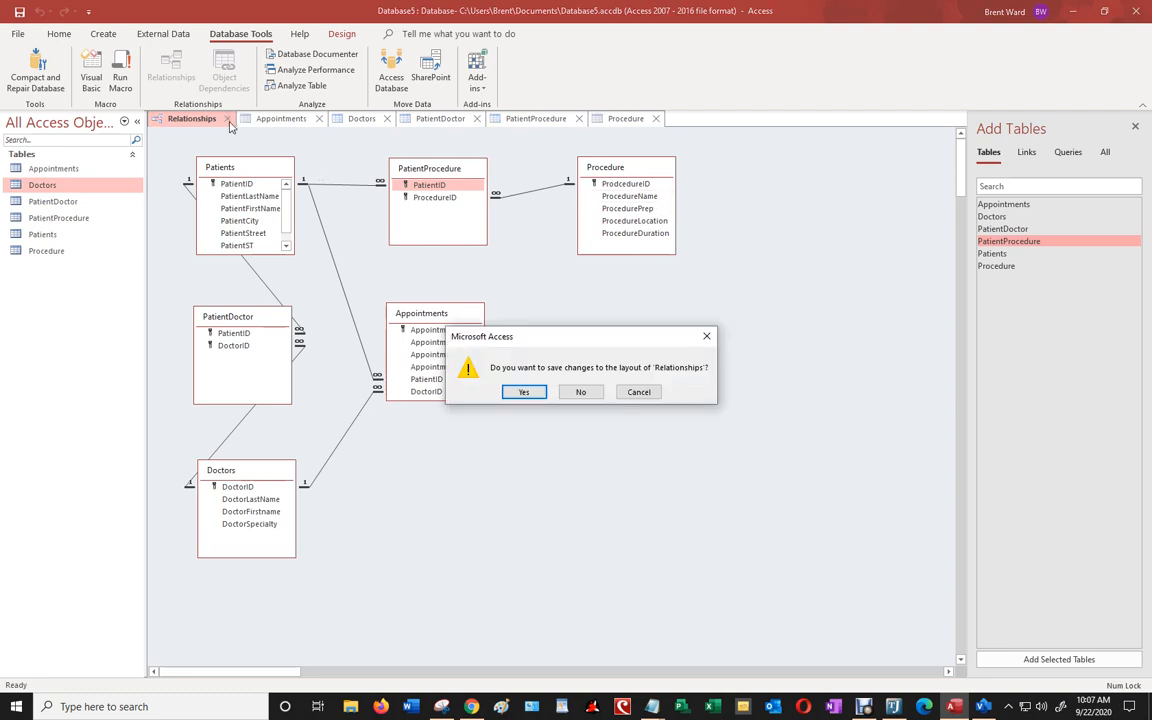
left_click(522, 392)
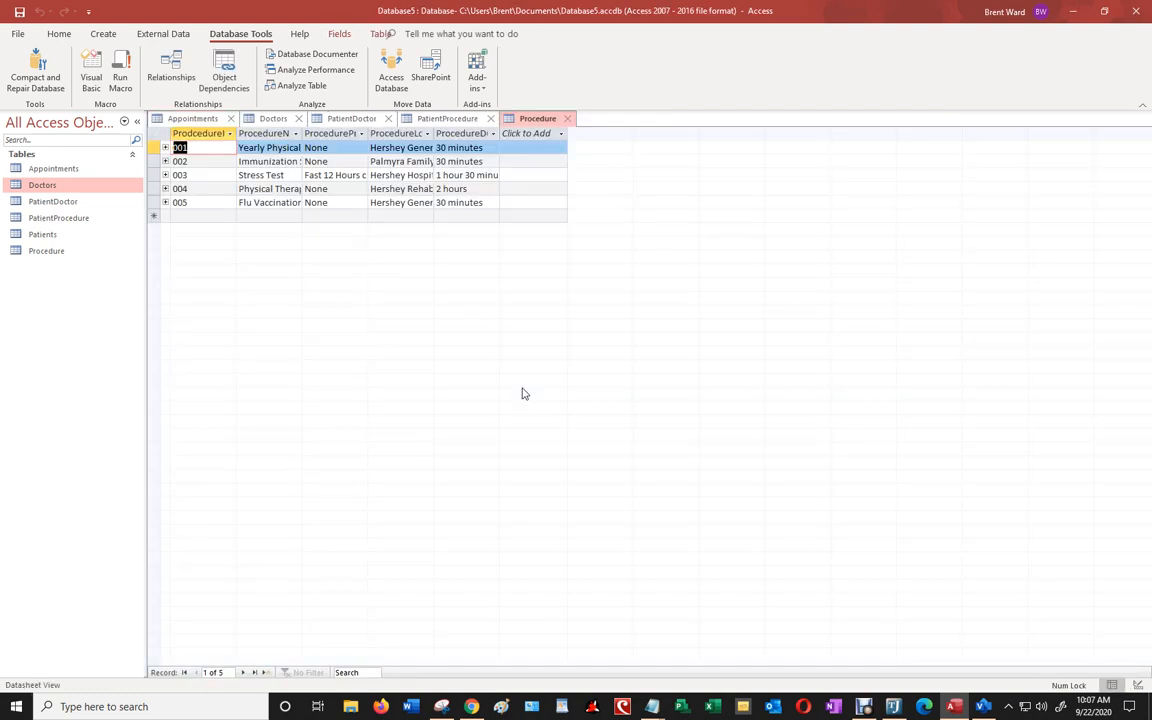
Close the open Procedure, PatientProcedure, PatientDoctor, Doctors and Appointments tables
left_click(566, 119)
left_click(490, 118)
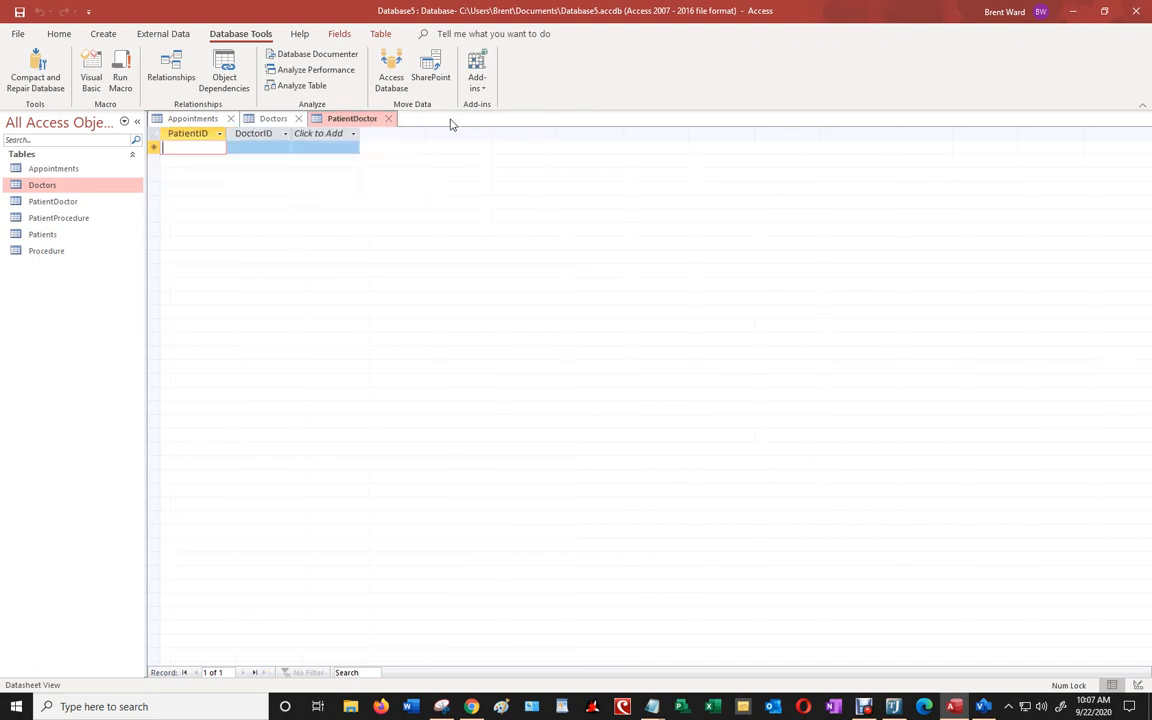
left_click(388, 118)
left_click(302, 119)
left_click(230, 118)
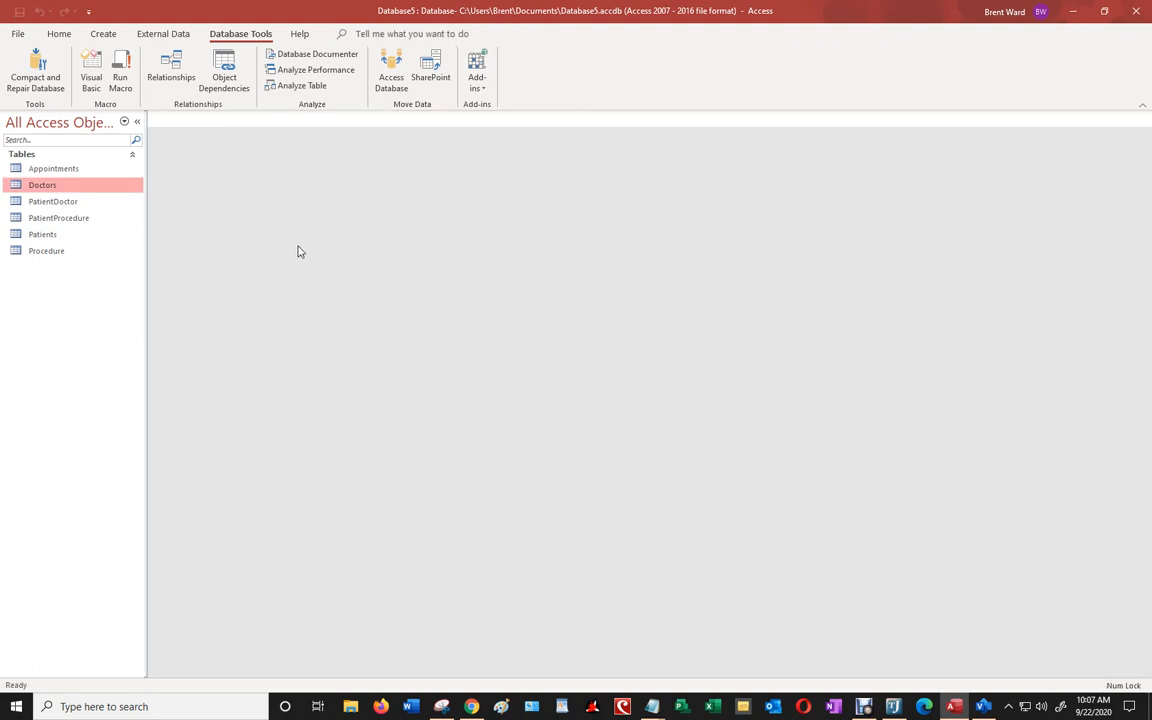